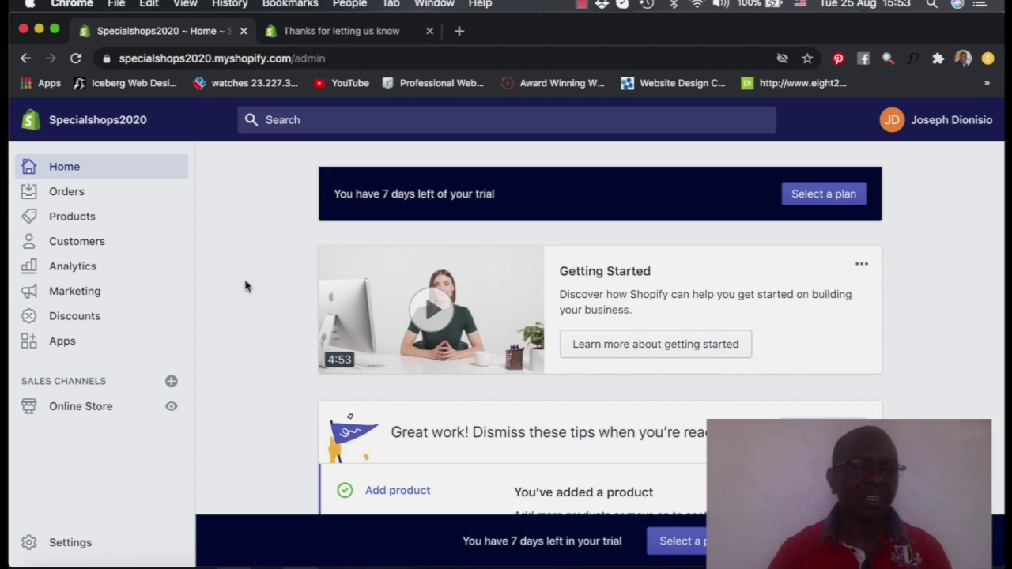
# Go to Online Store's Themes page and locate the current Supply theme card
pyautogui.click(82, 412)
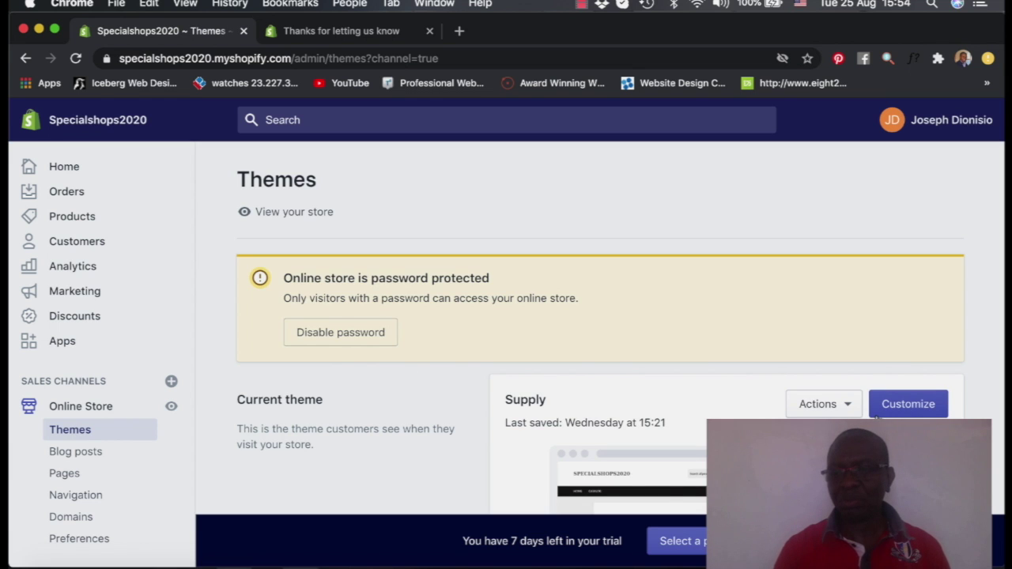
pyautogui.scroll(-4, 904, 267)
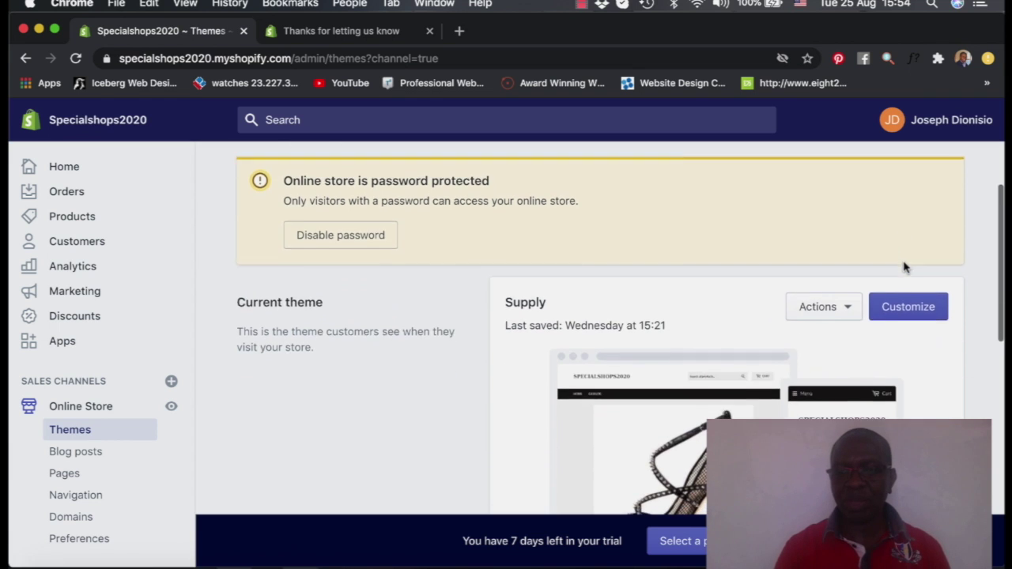
pyautogui.scroll(1, 907, 267)
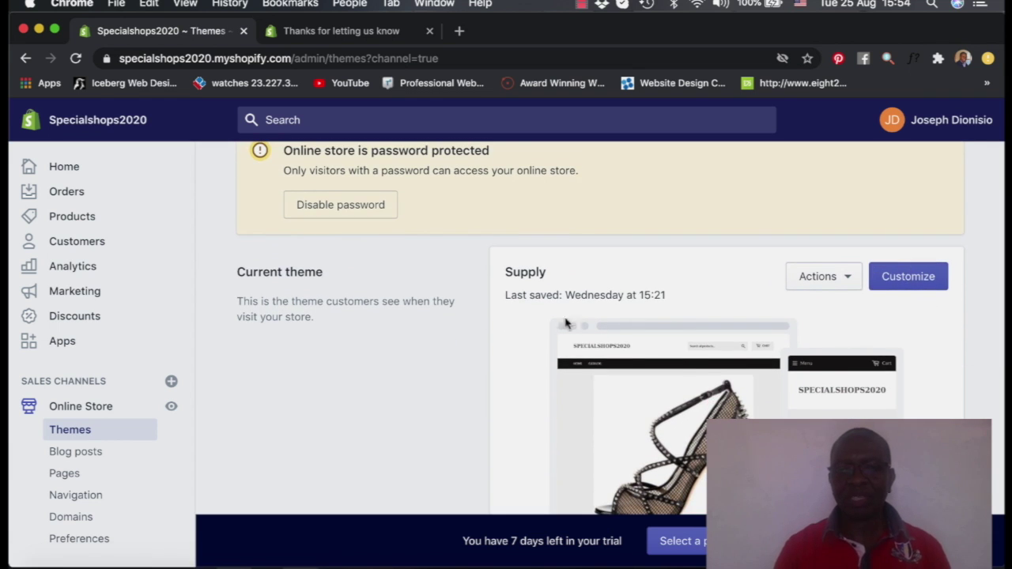
# Open the Supply theme editor's Header section and bring up its Logo options
pyautogui.click(909, 278)
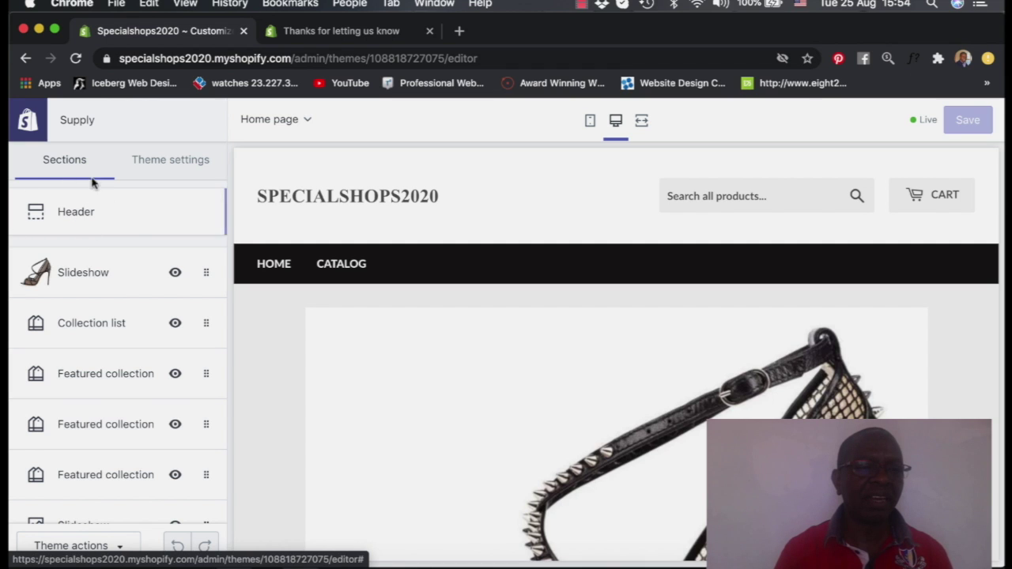
pyautogui.click(76, 213)
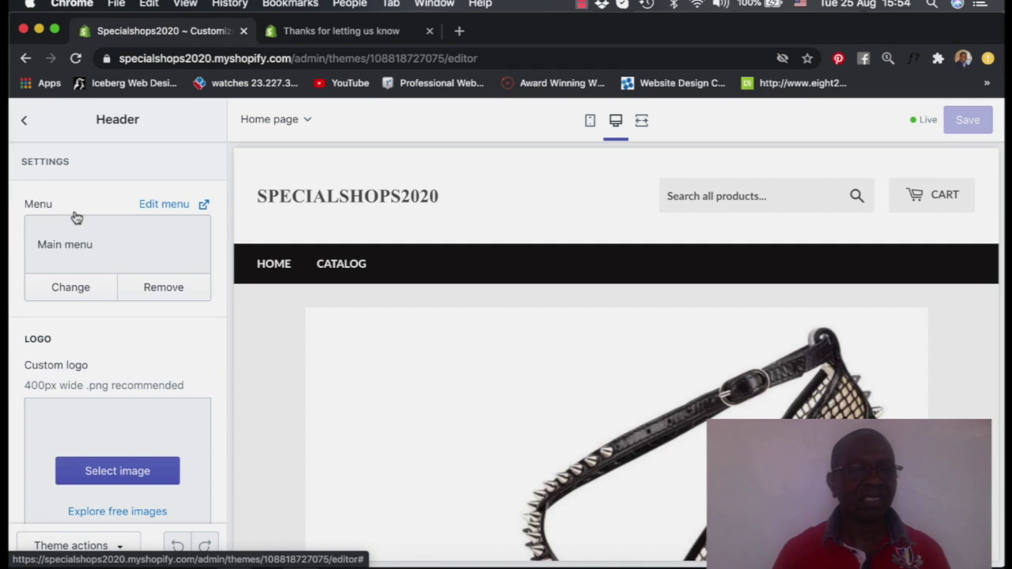
pyautogui.scroll(-3, 74, 215)
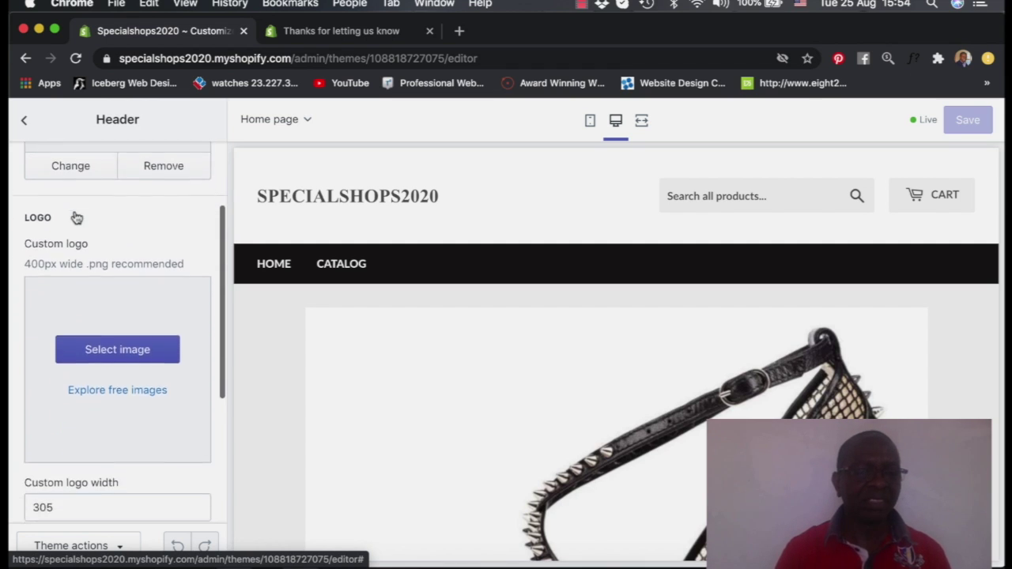
pyautogui.scroll(3, 75, 215)
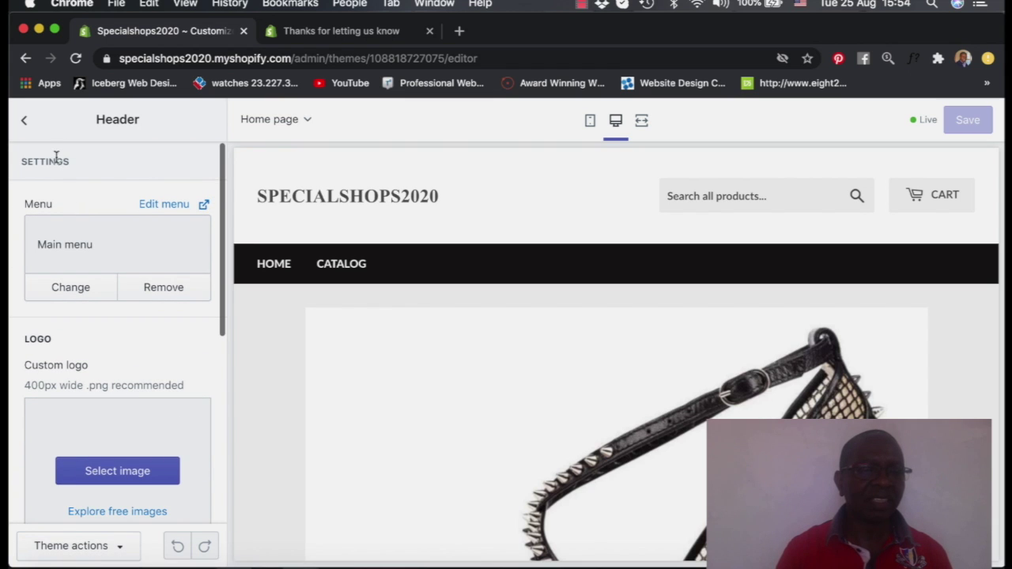
pyautogui.scroll(-3, 111, 239)
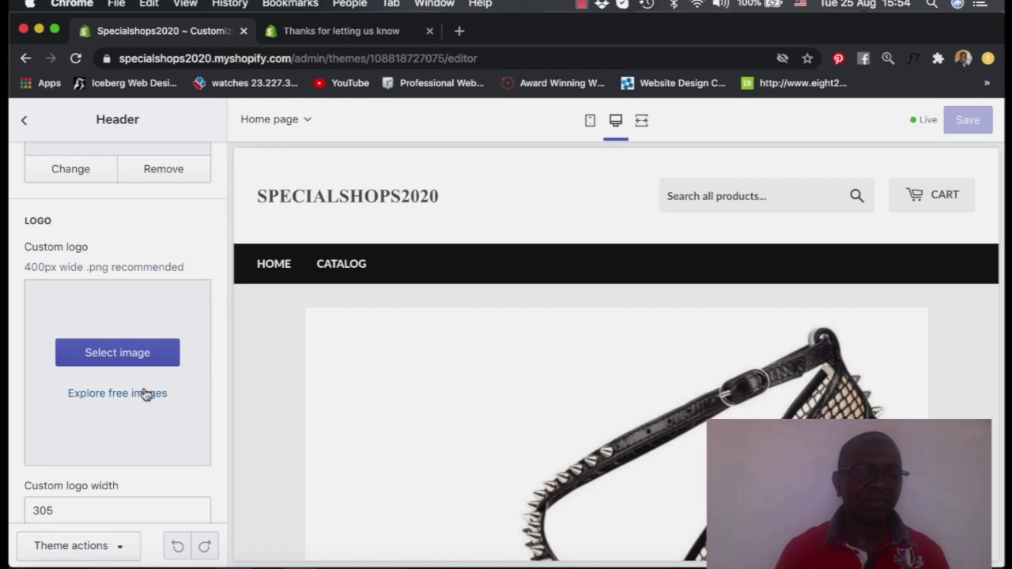
# Upload Special Shops.png from Downloads to the image library for the header logo
pyautogui.click(122, 356)
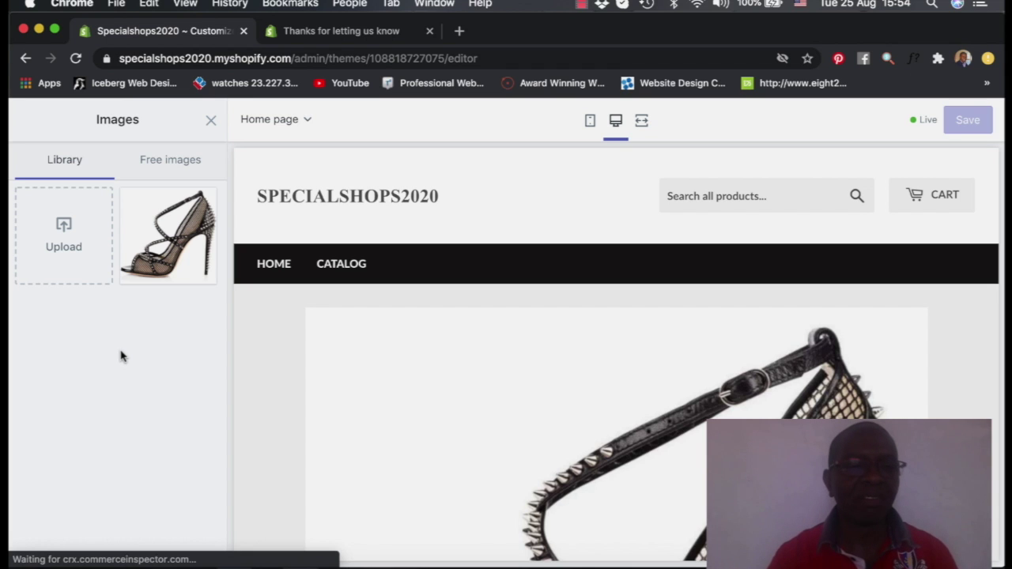
pyautogui.click(61, 230)
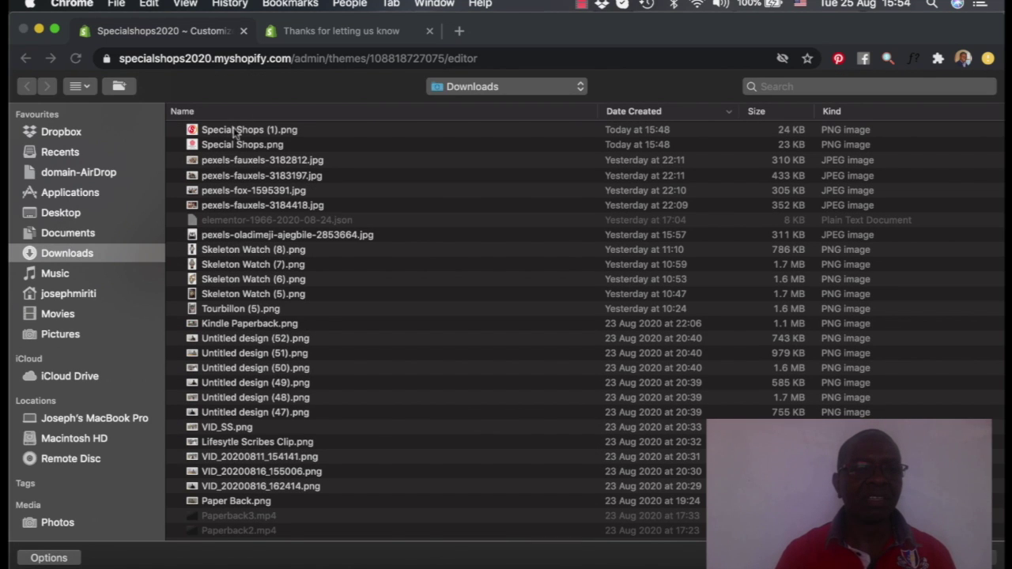
pyautogui.click(227, 145)
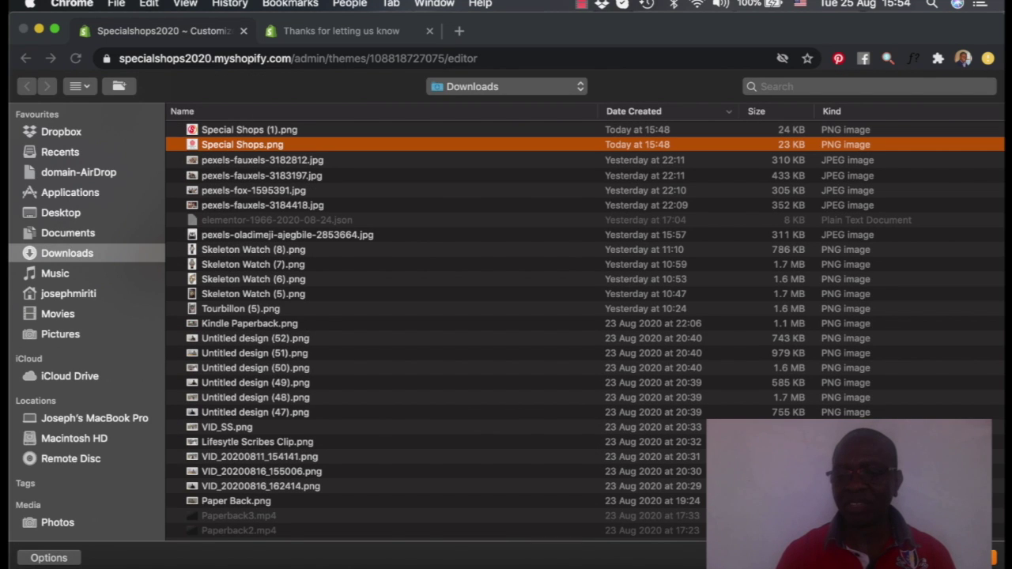
pyautogui.press('Return')
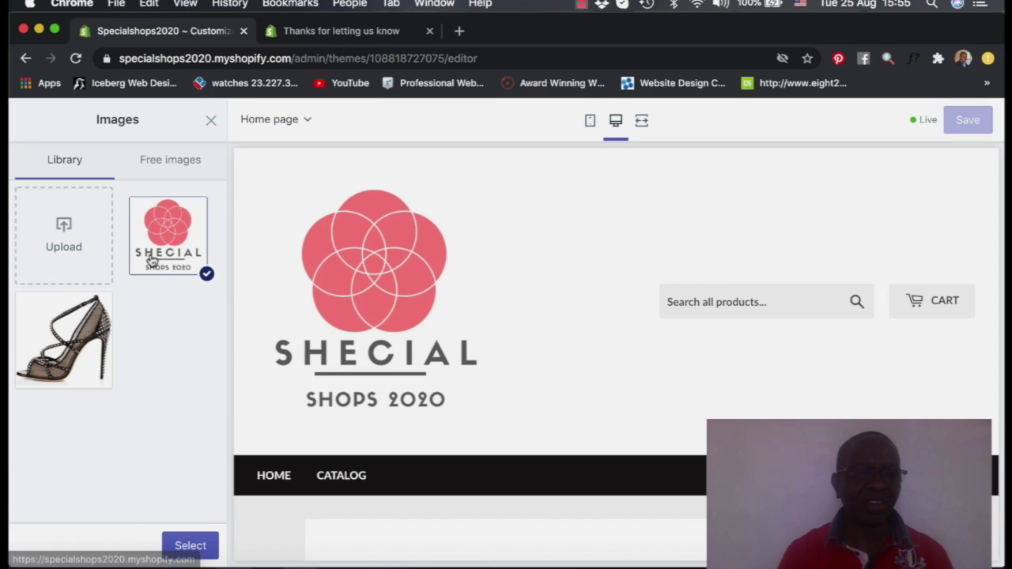
# Apply the uploaded pink flower image as the header's custom logo
pyautogui.click(194, 545)
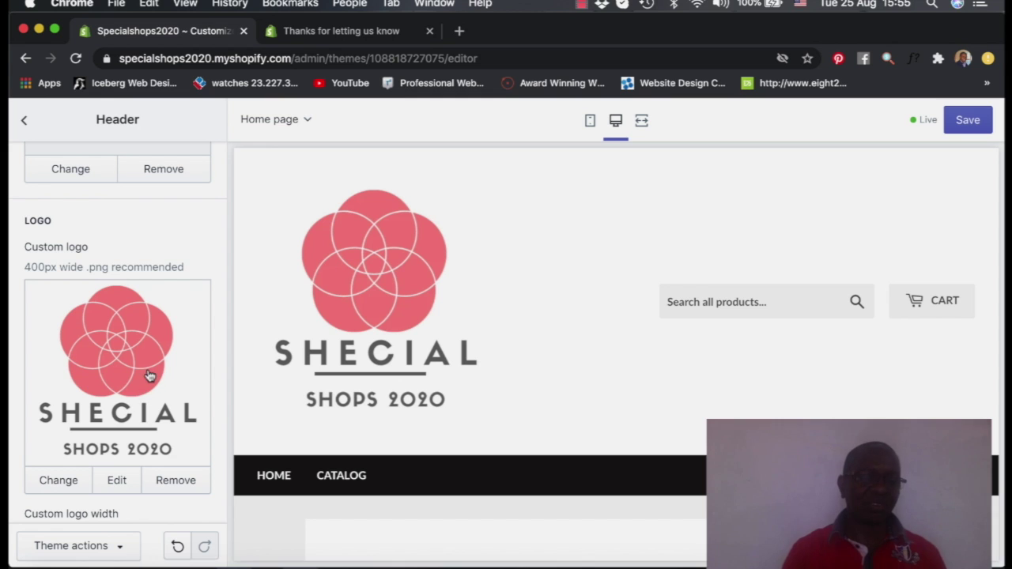
pyautogui.scroll(-1, 156, 298)
pyautogui.scroll(-3, 156, 297)
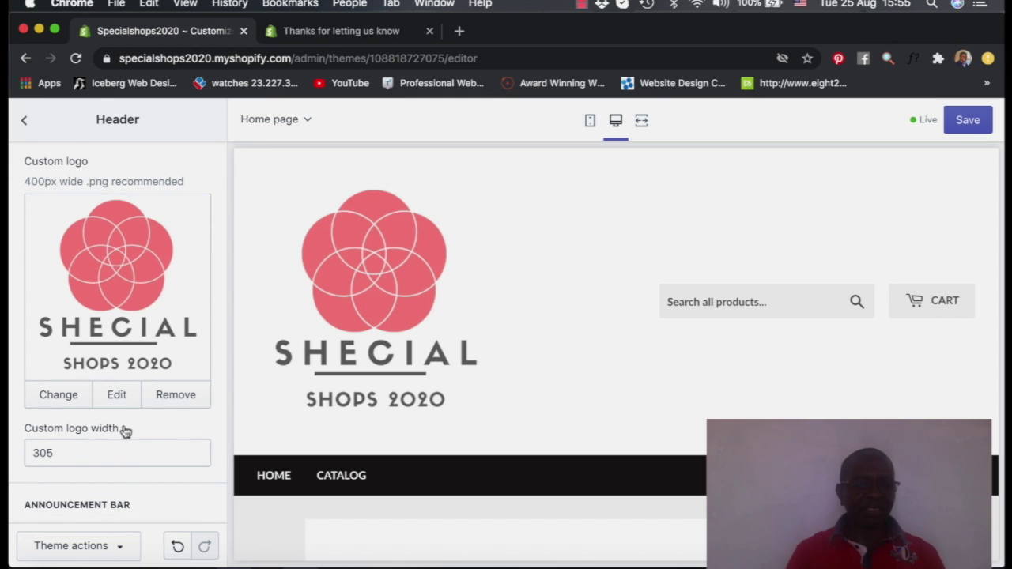
# Give the logo image the alt text 'Logo' and save it
pyautogui.click(116, 396)
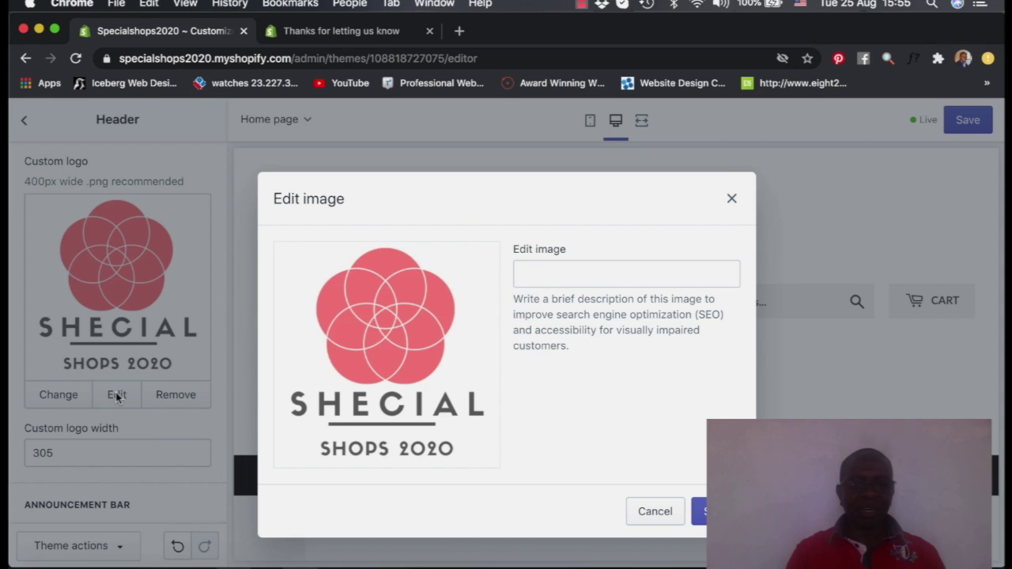
pyautogui.click(539, 280)
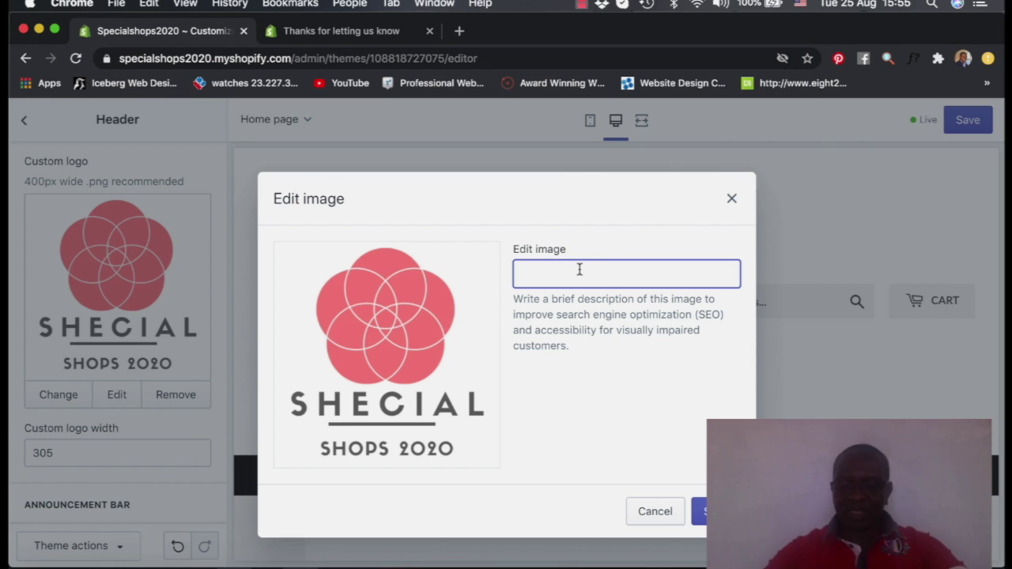
pyautogui.write('L')
pyautogui.press('BackSpace')
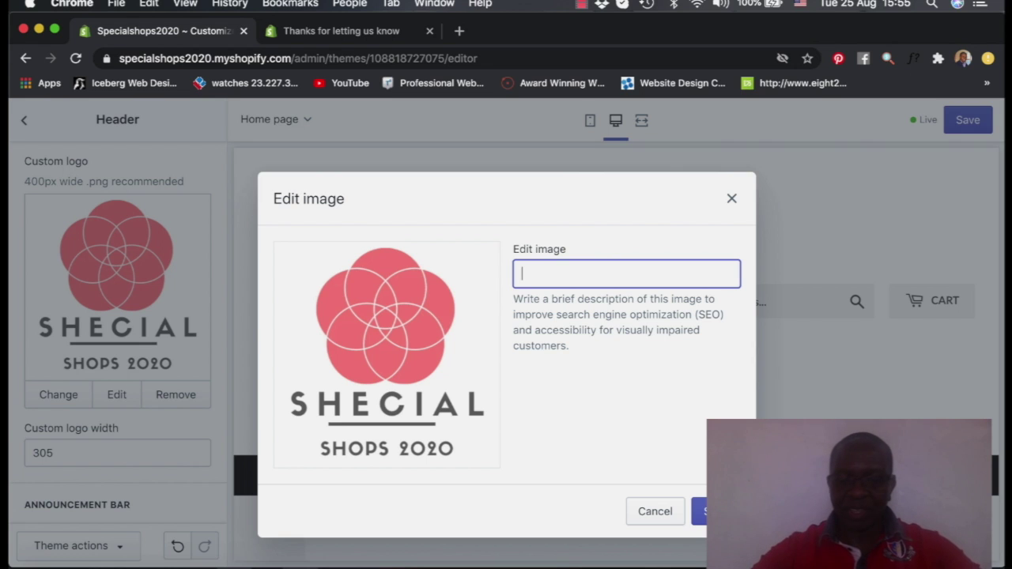
pyautogui.write('Logo')
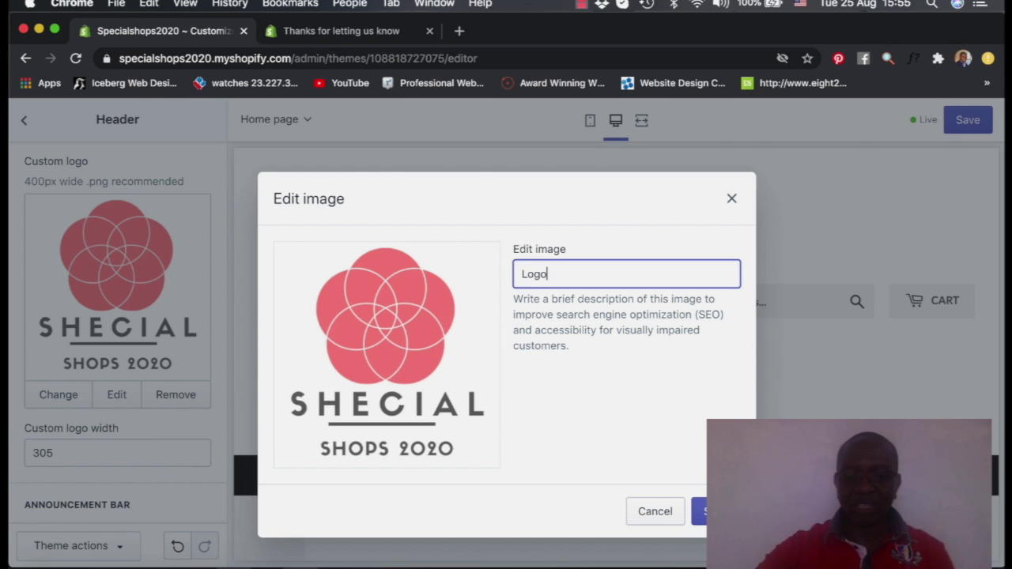
pyautogui.click(699, 512)
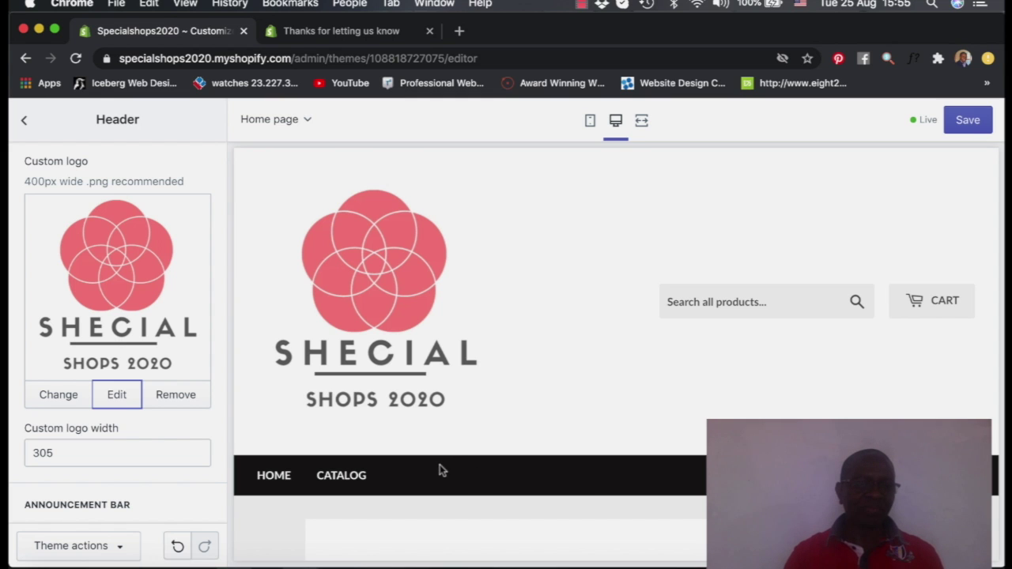
# Scroll to the announcement bar settings, dismissing the link suggestions without choosing one
pyautogui.scroll(-4, 190, 329)
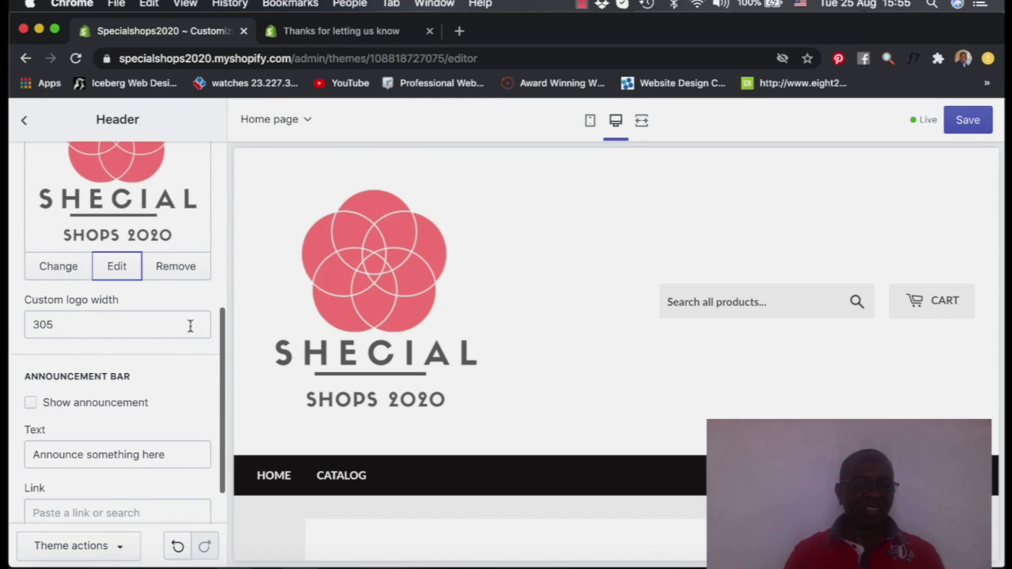
pyautogui.scroll(-1, 190, 326)
pyautogui.scroll(-1, 190, 326)
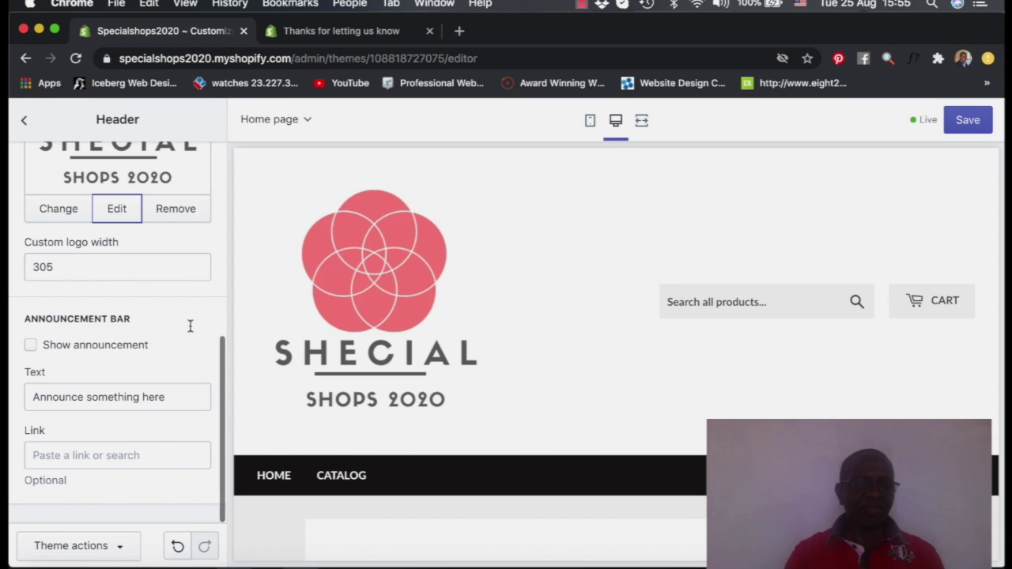
pyautogui.scroll(3, 189, 326)
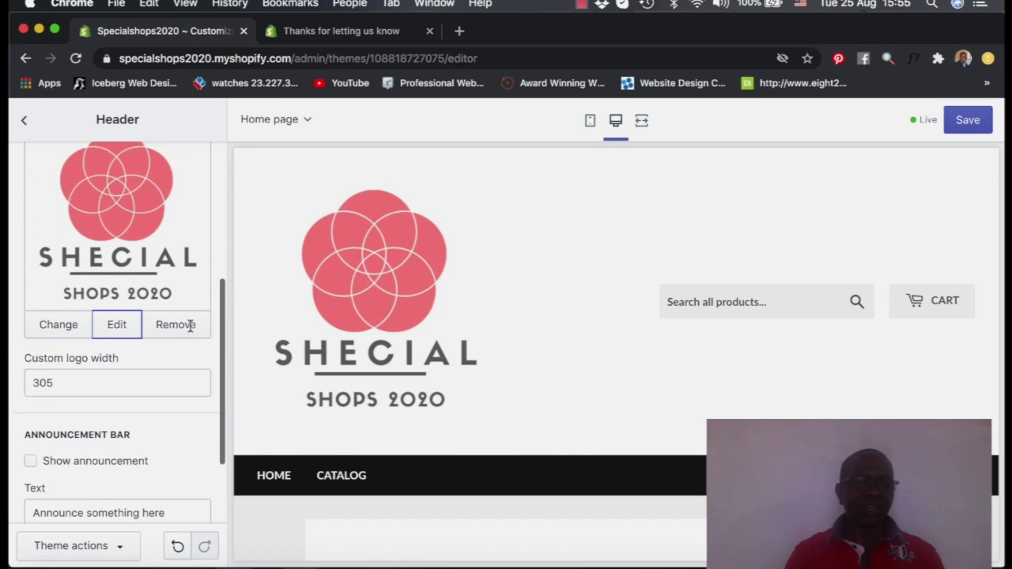
pyautogui.scroll(-3, 190, 328)
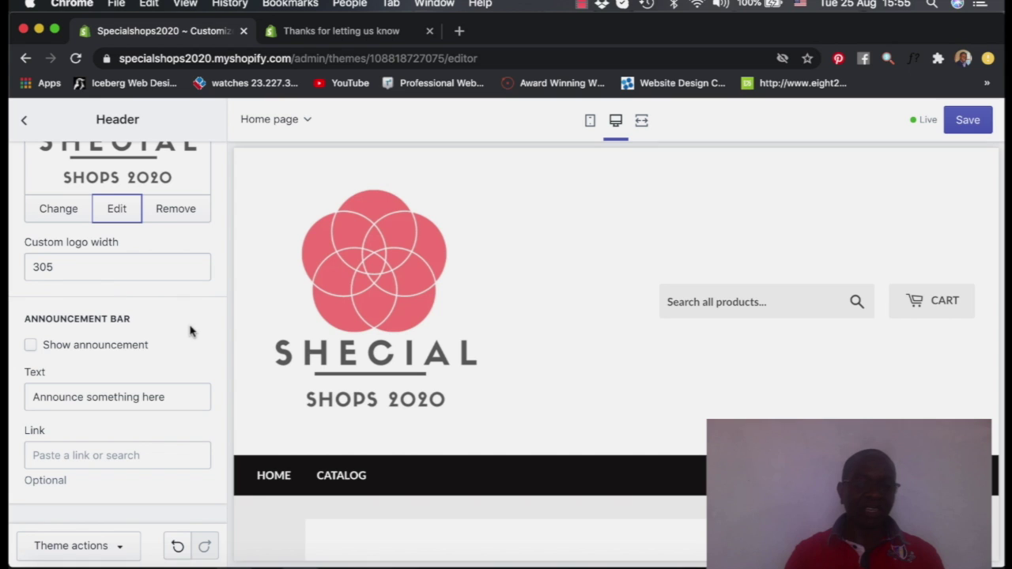
pyautogui.scroll(1, 124, 302)
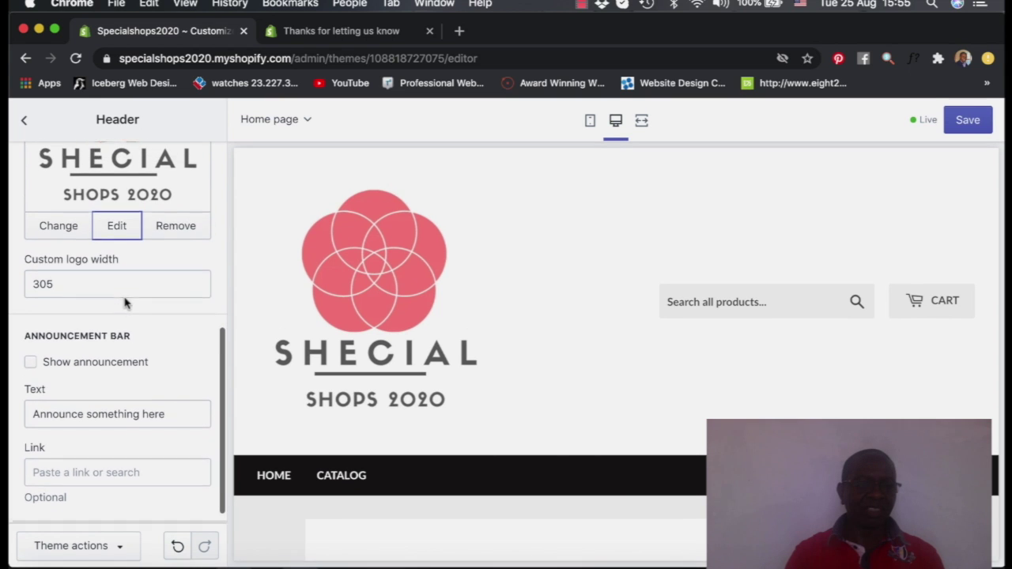
pyautogui.scroll(-1, 125, 303)
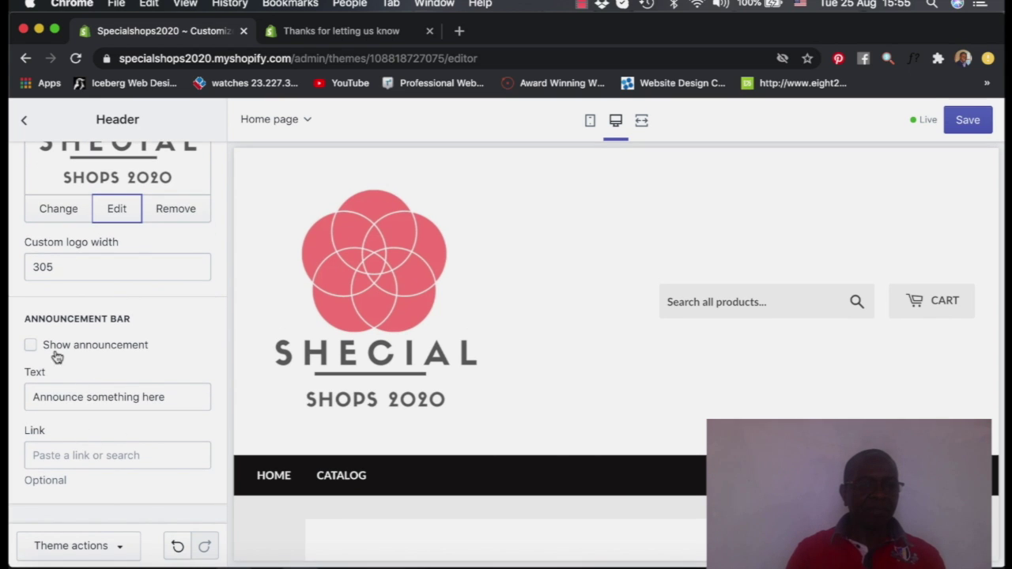
pyautogui.click(143, 454)
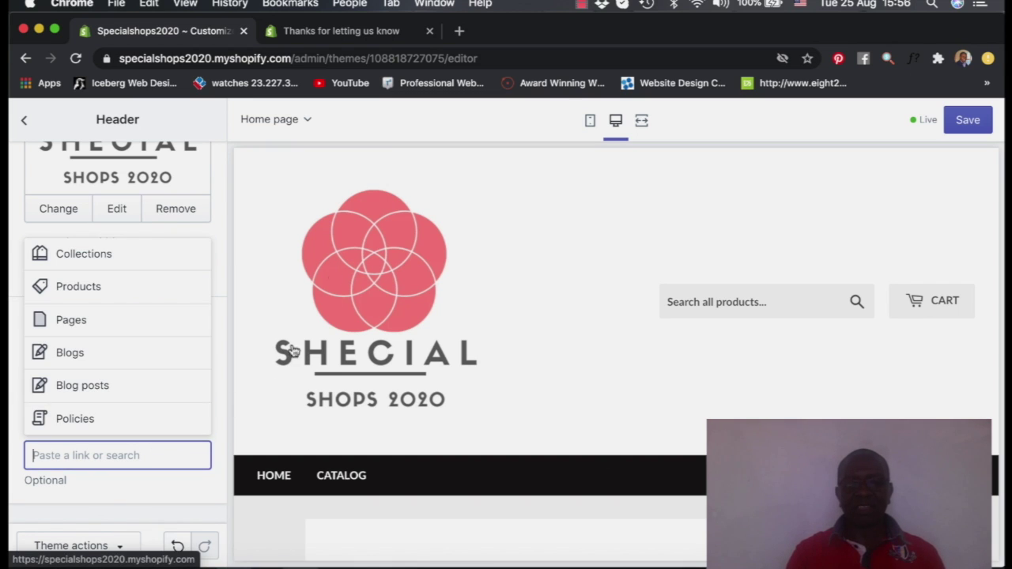
pyautogui.click(147, 492)
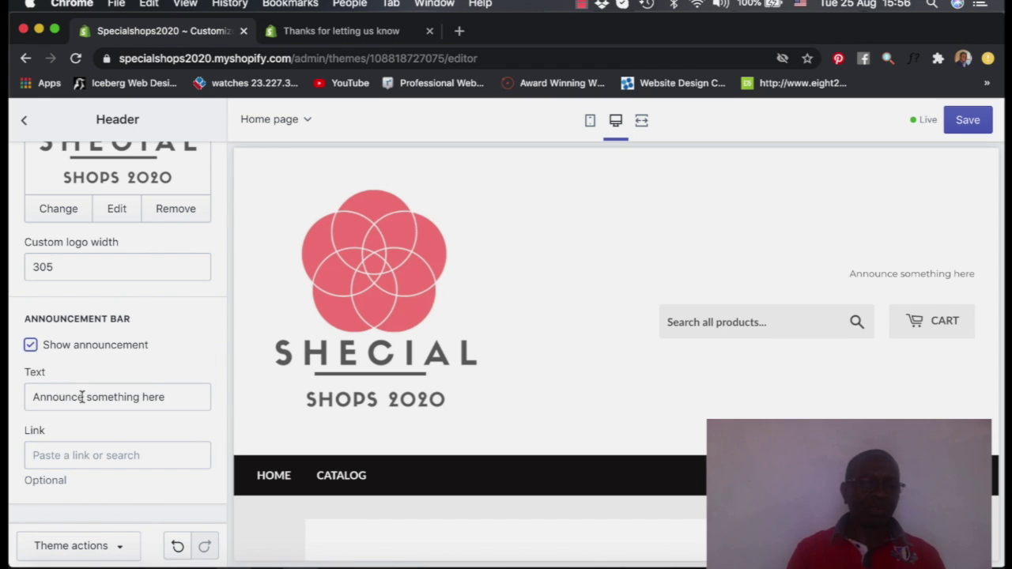
# Replace the announcement text with 'Free Shipping' and save the theme
pyautogui.click(167, 397)
pyautogui.press('super+a')
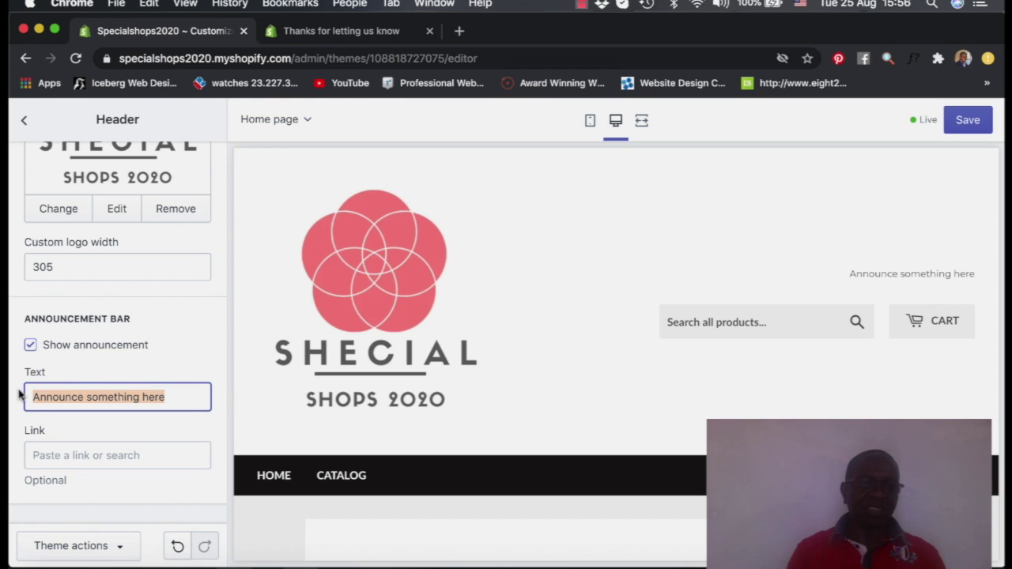
pyautogui.write('Free')
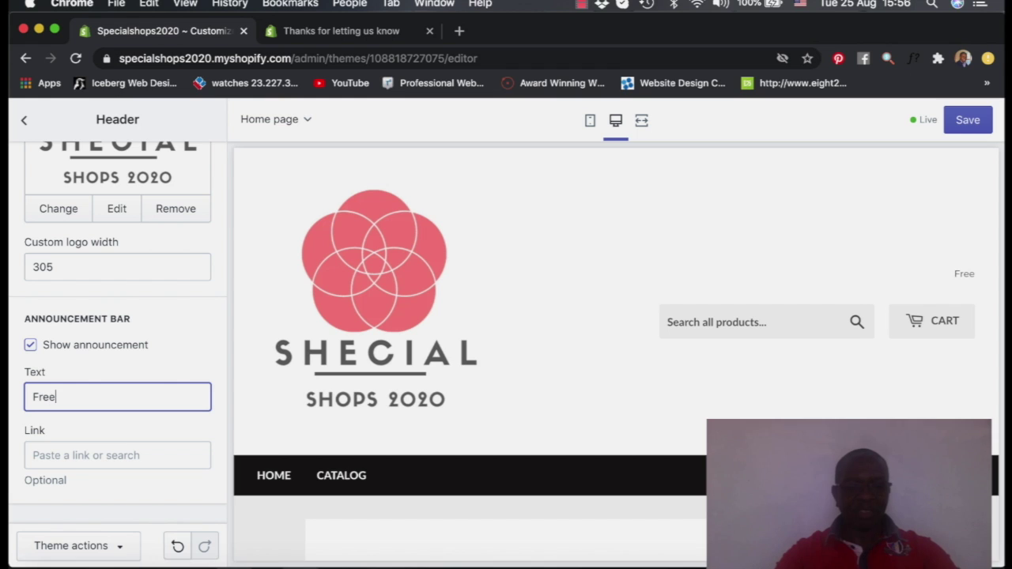
pyautogui.write(' Shipping')
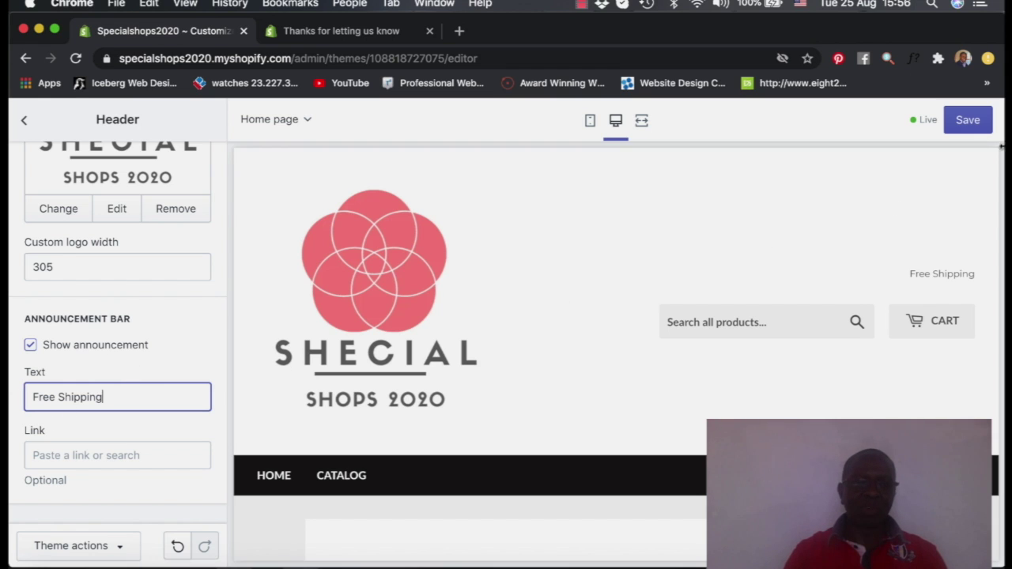
pyautogui.click(963, 121)
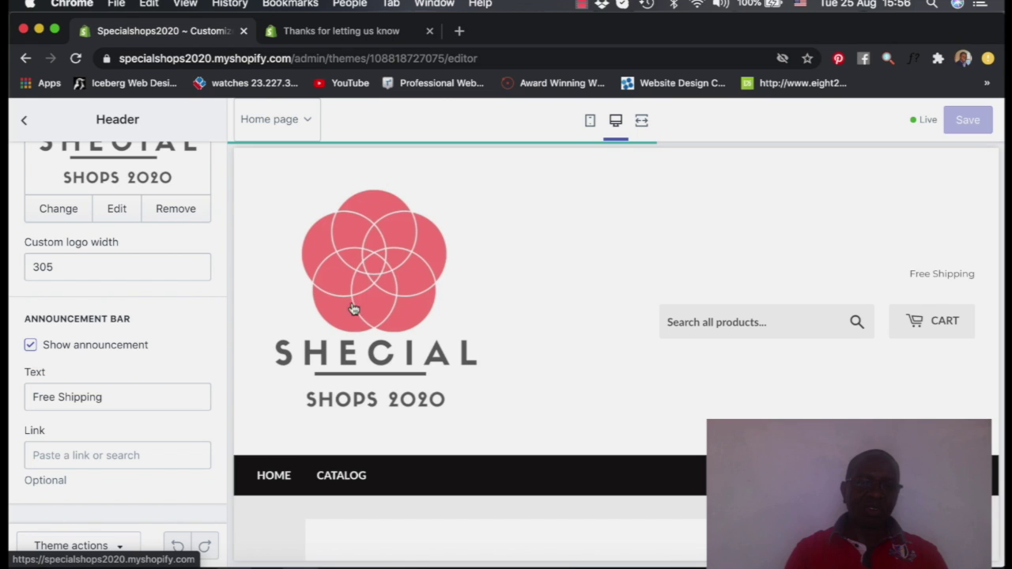
# Link the Free Shipping announcement to Products > All Products and save
pyautogui.click(122, 456)
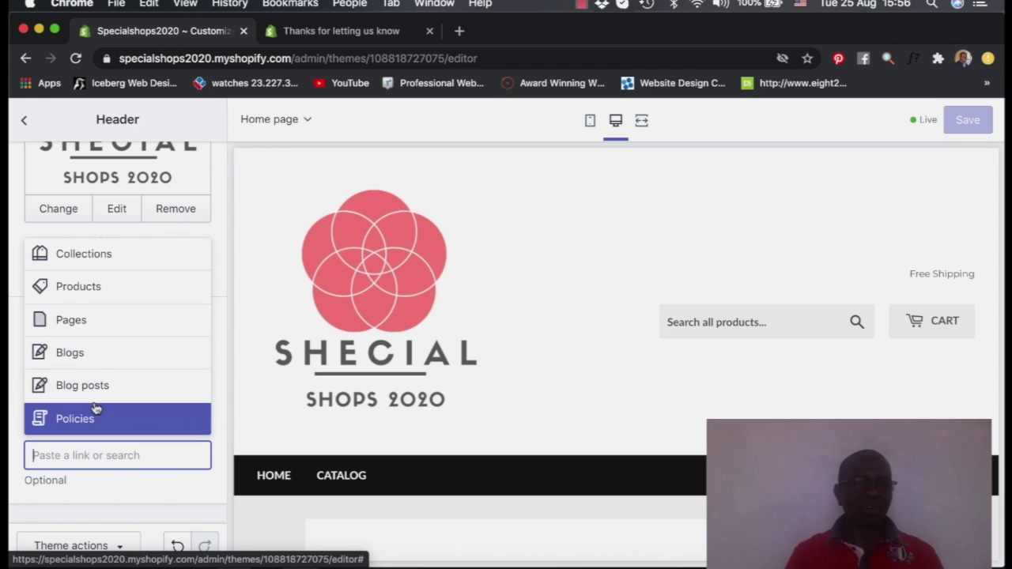
pyautogui.click(82, 288)
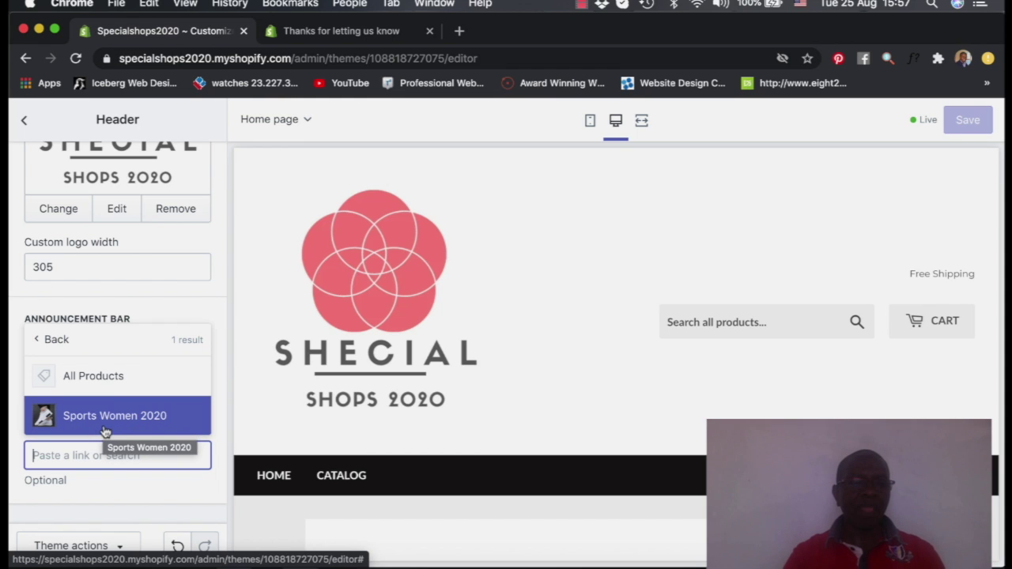
pyautogui.click(90, 376)
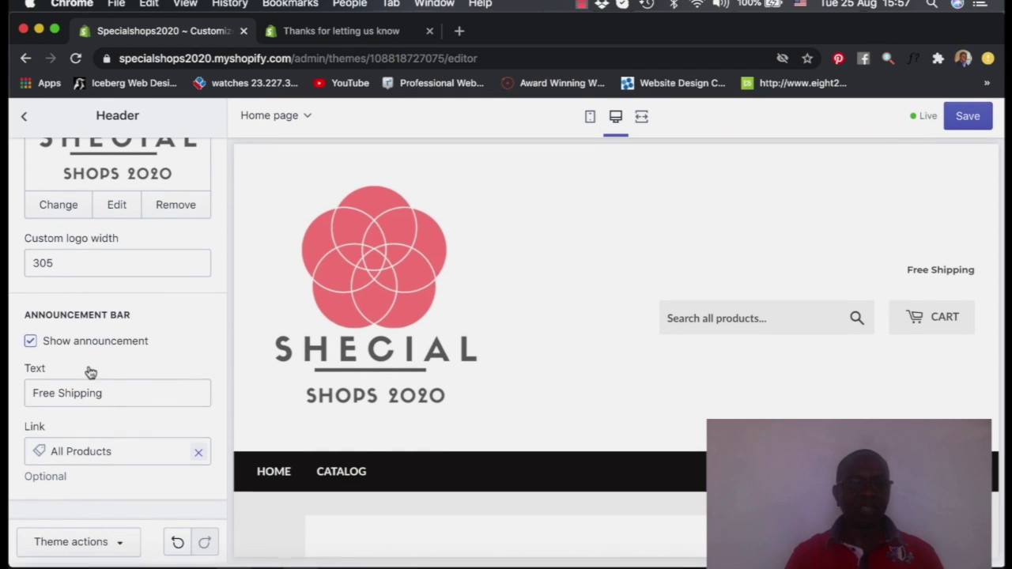
pyautogui.click(973, 120)
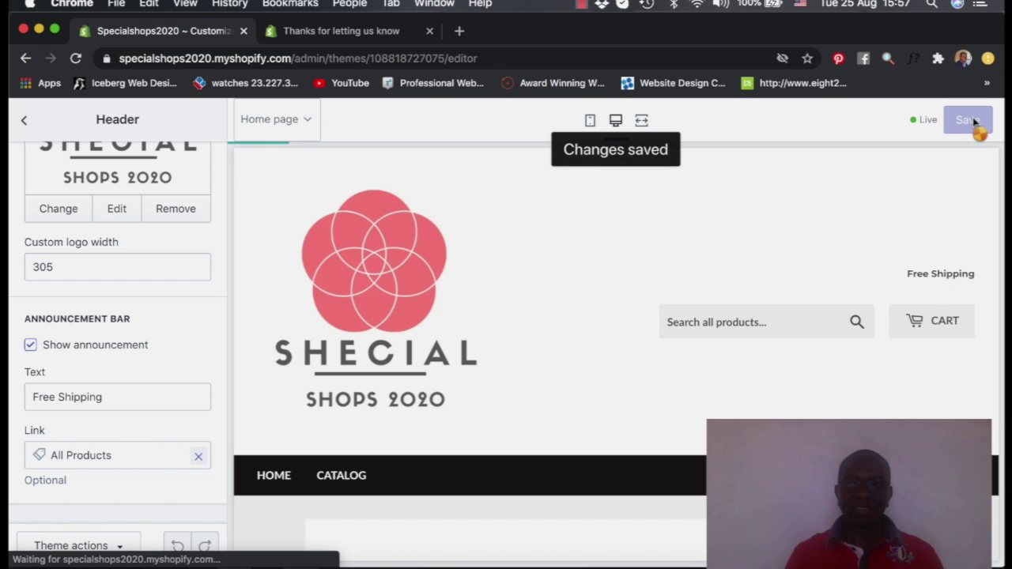
# Leave the Header settings and switch to the Theme settings list
pyautogui.scroll(-2, 419, 376)
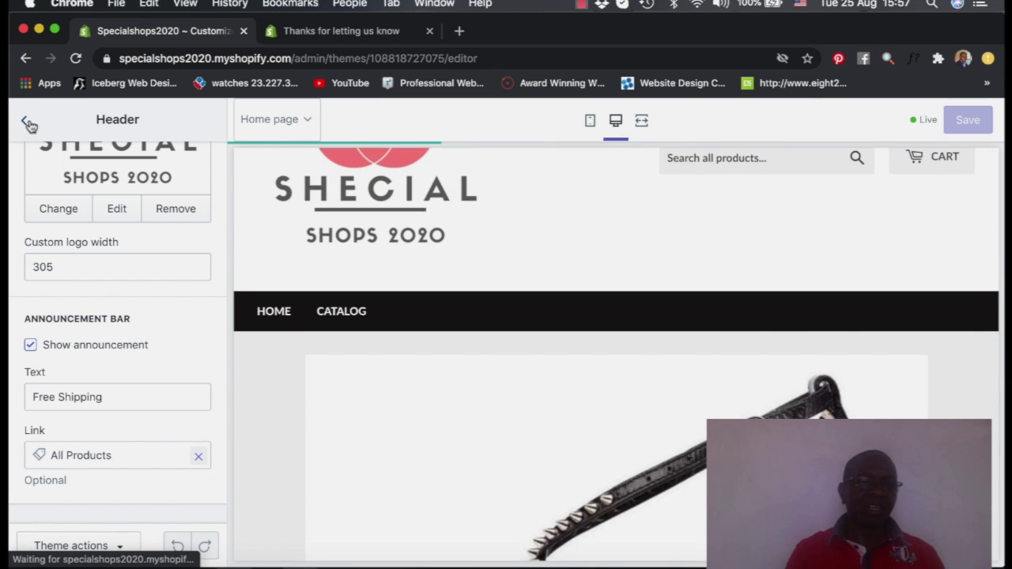
pyautogui.click(27, 124)
pyautogui.scroll(-1, 168, 266)
pyautogui.scroll(-1, 168, 266)
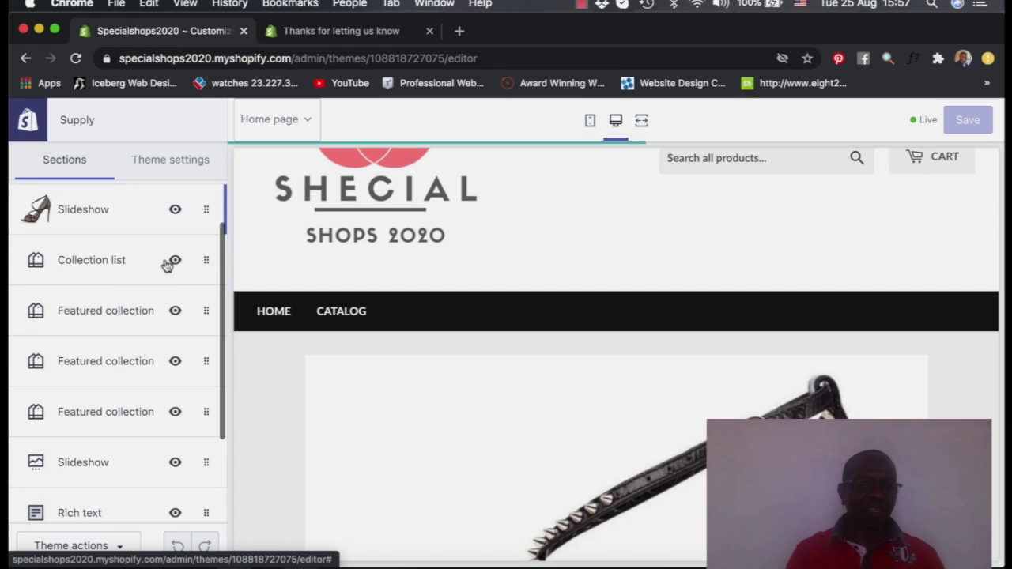
pyautogui.click(166, 166)
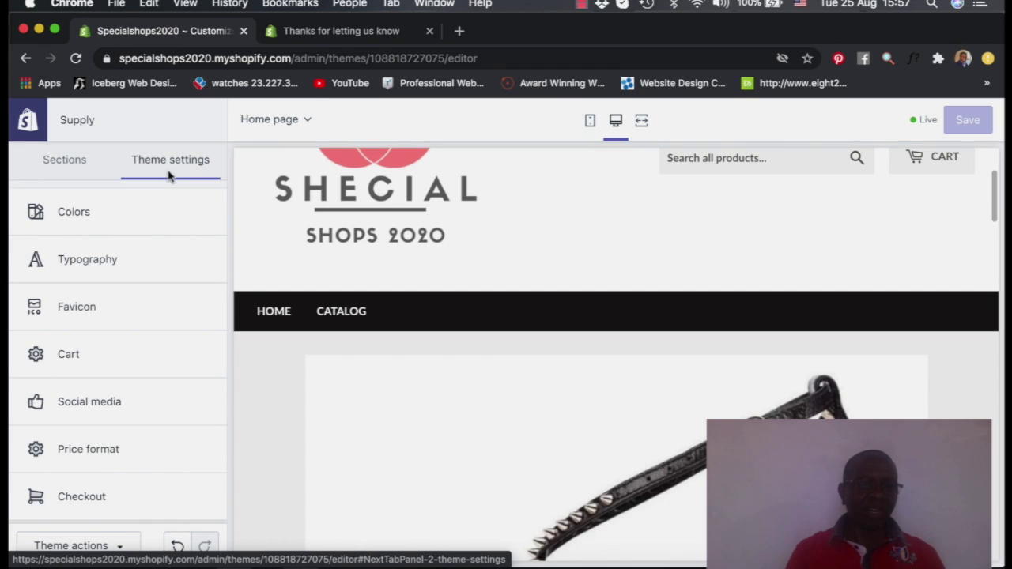
# Open the Favicon category in Theme settings, which has no image set yet
pyautogui.click(62, 160)
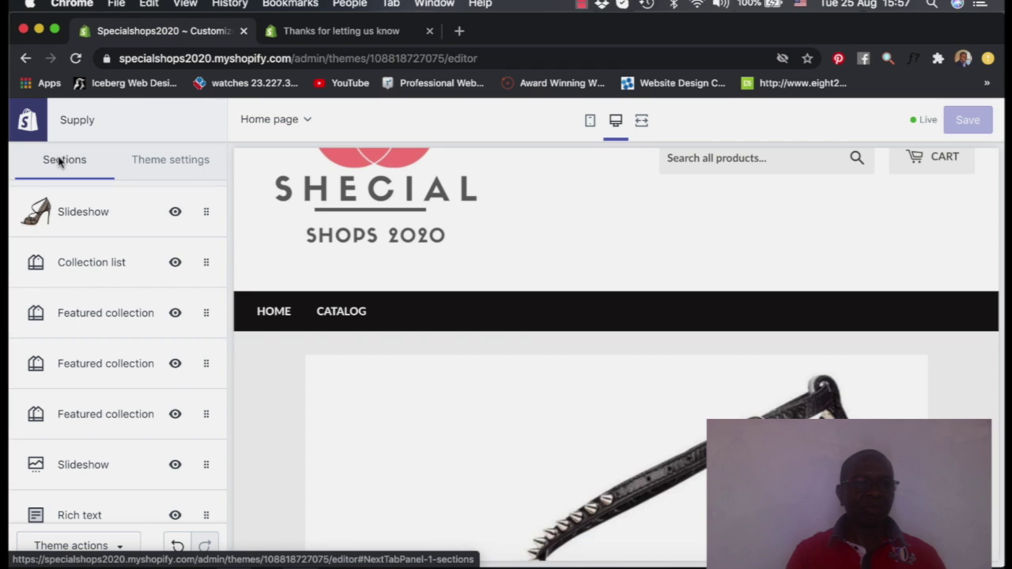
pyautogui.click(183, 162)
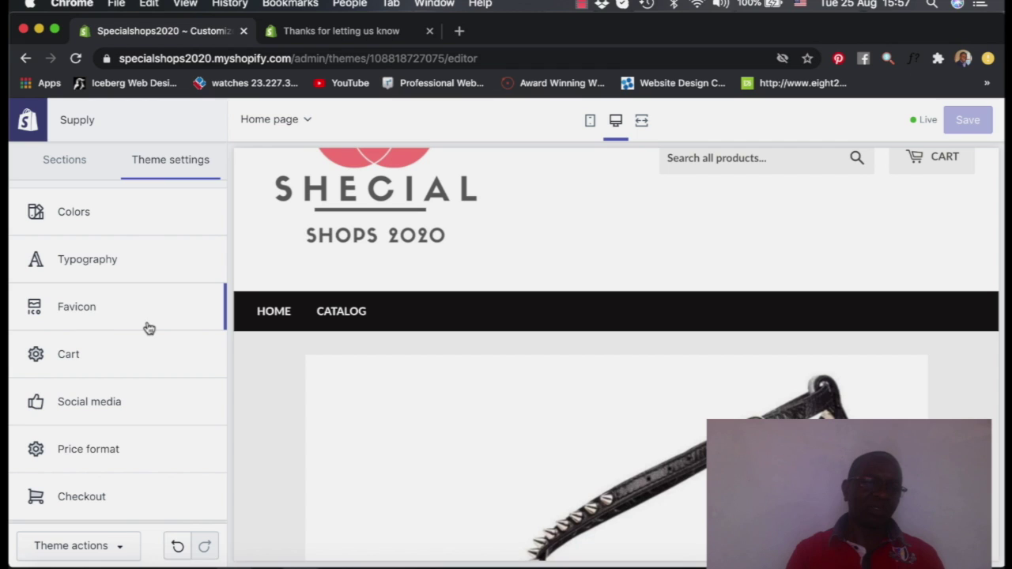
pyautogui.click(80, 311)
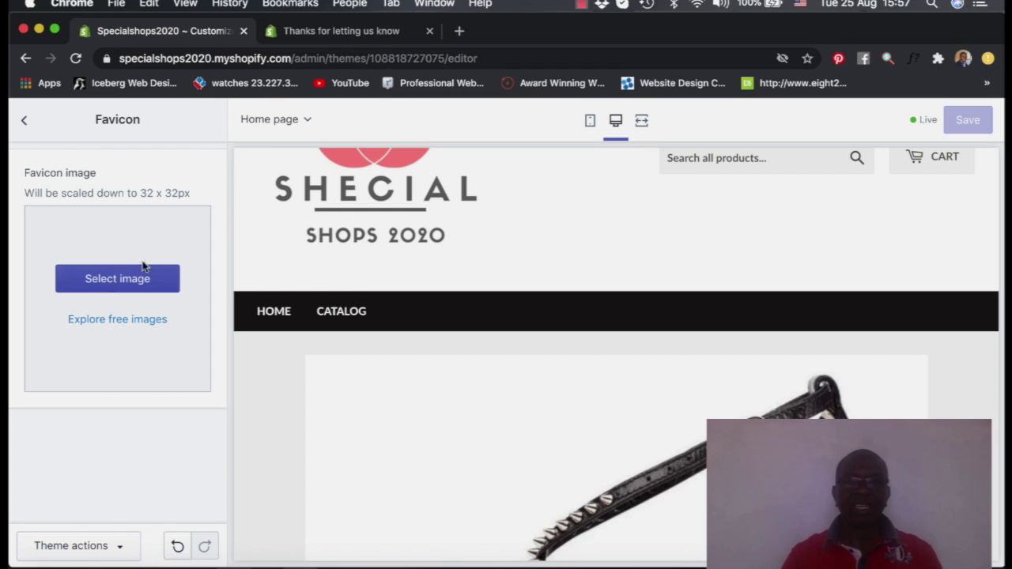
# Open google.com in a new Chrome tab
pyautogui.click(461, 33)
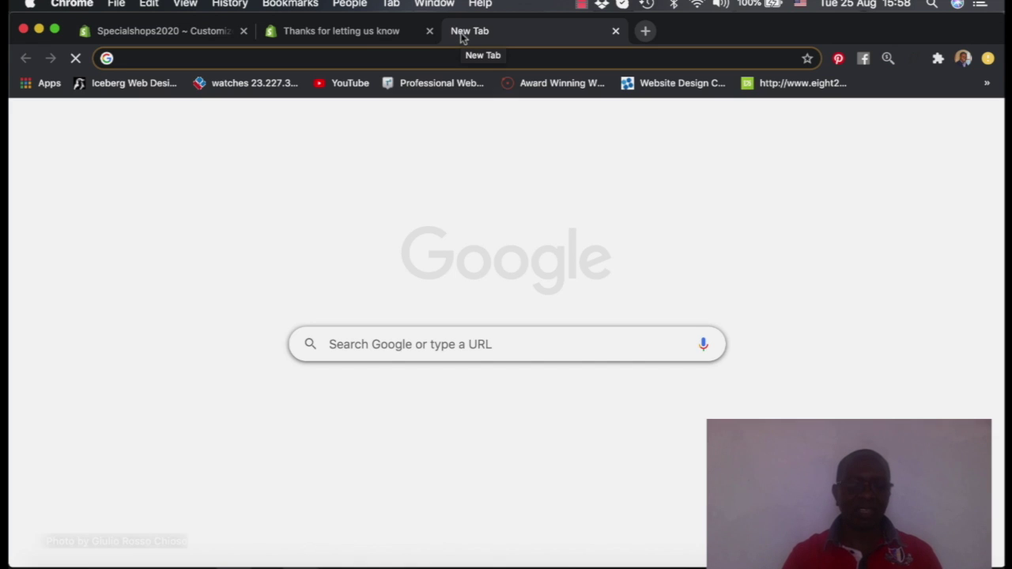
pyautogui.write('fg')
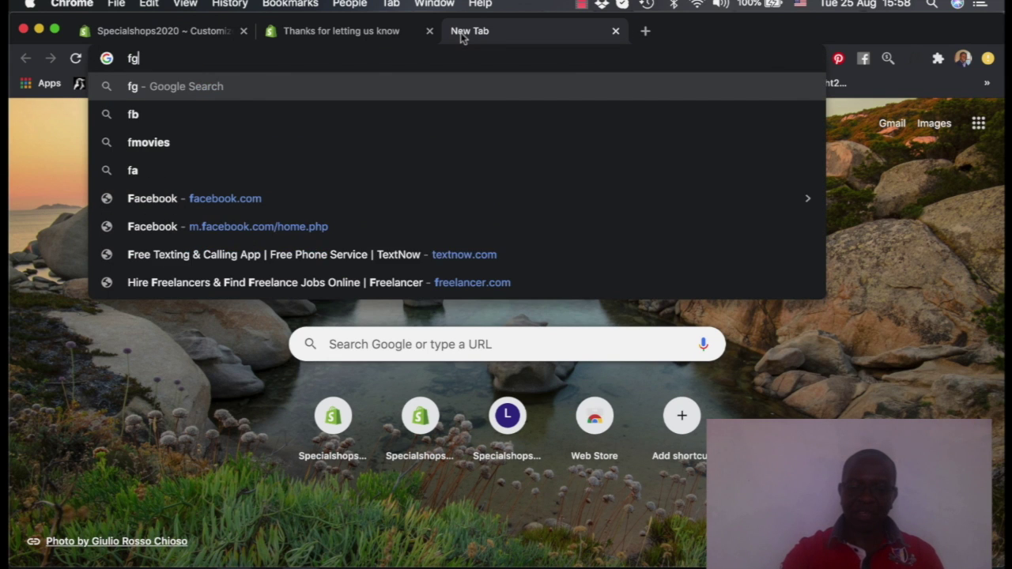
pyautogui.write('oo')
pyautogui.press('BackSpace')
pyautogui.press('BackSpace')
pyautogui.press('BackSpace')
pyautogui.press('BackSpace')
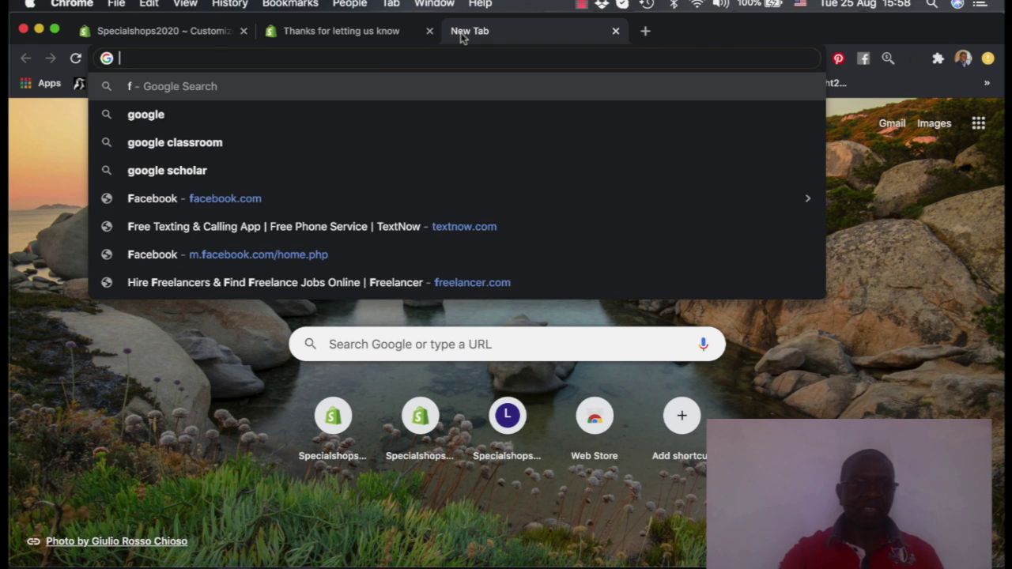
pyautogui.write('google.com')
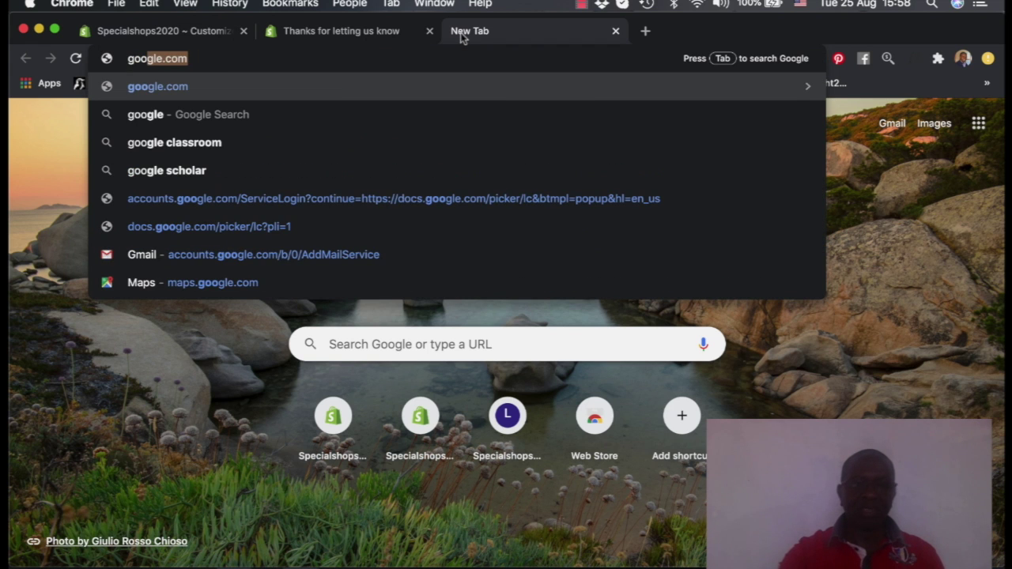
pyautogui.press('Return')
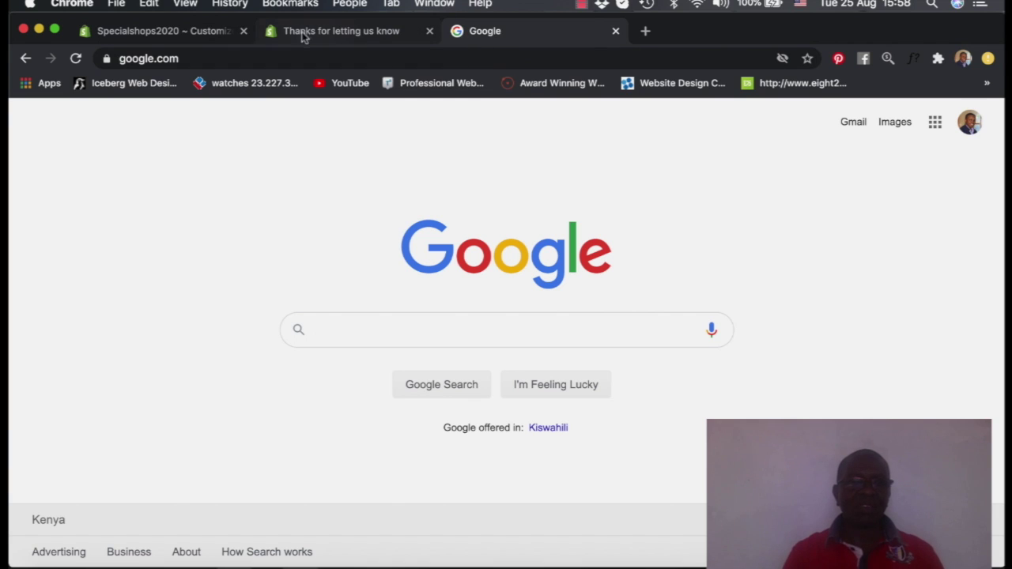
pyautogui.click(277, 34)
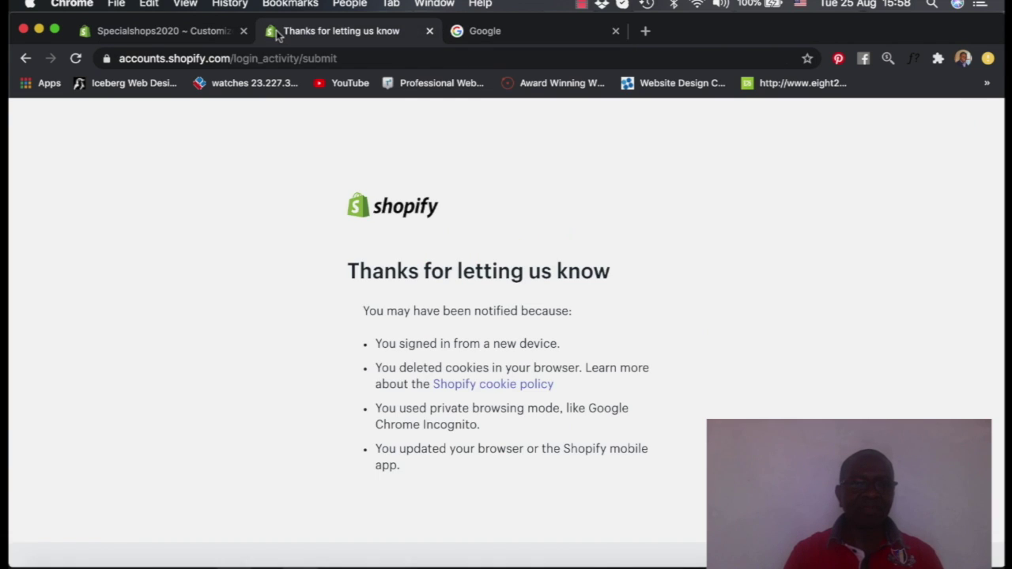
pyautogui.click(459, 35)
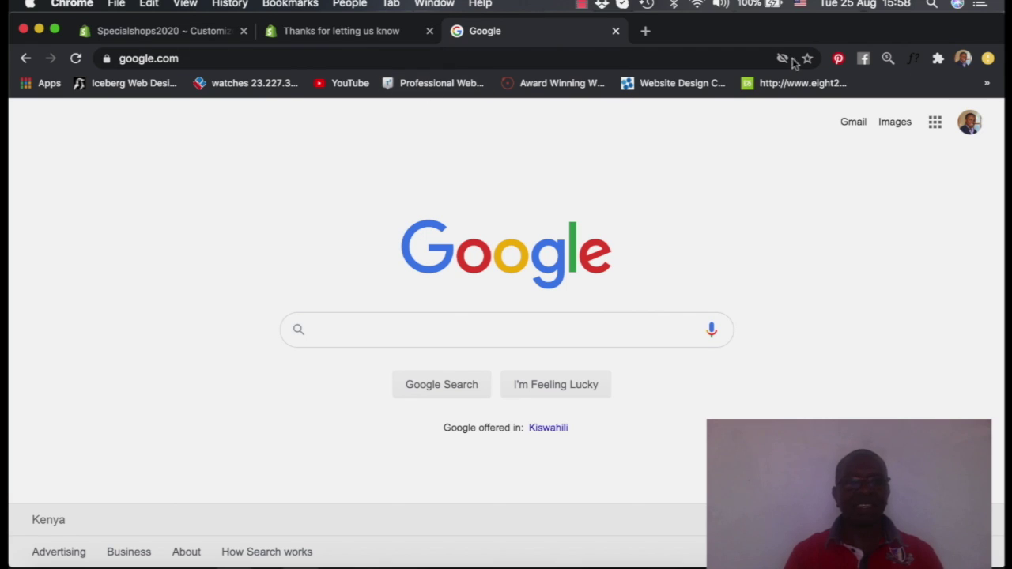
# Open pinterest.com in another new tab
pyautogui.click(645, 31)
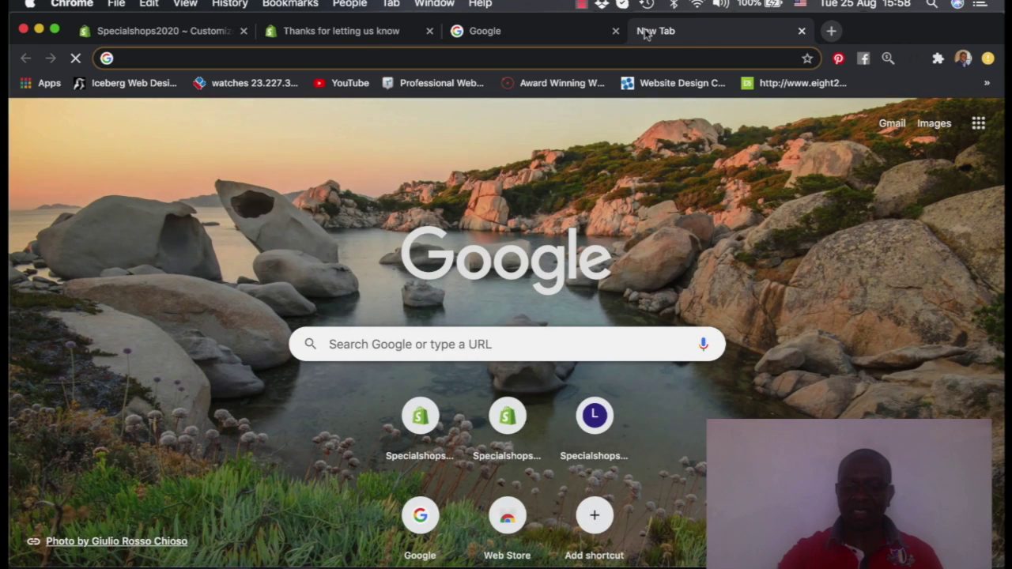
pyautogui.write('pin')
pyautogui.press('Return')
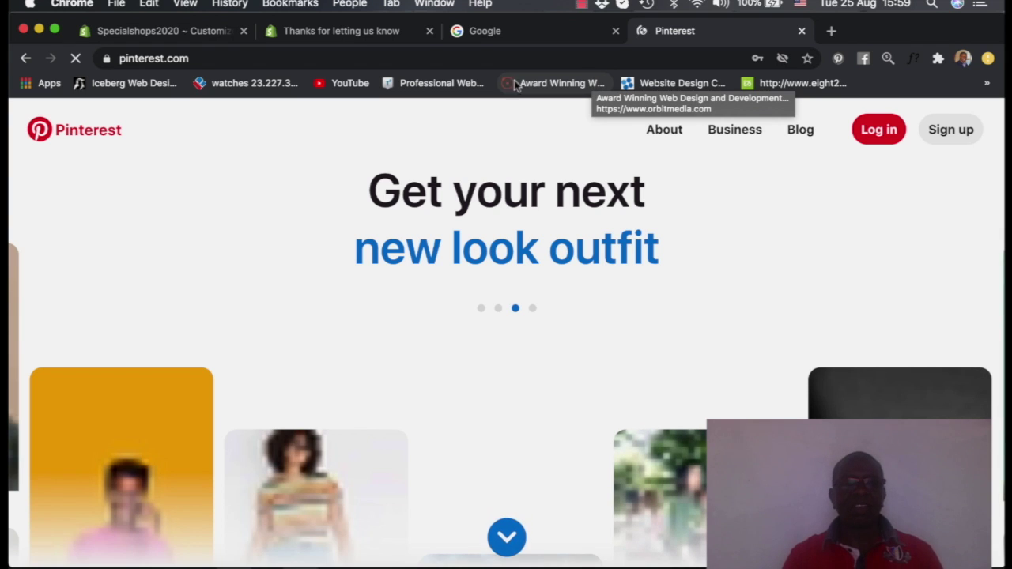
# Upload Special Shops (1).png as the store favicon and open its image description editor
pyautogui.click(179, 32)
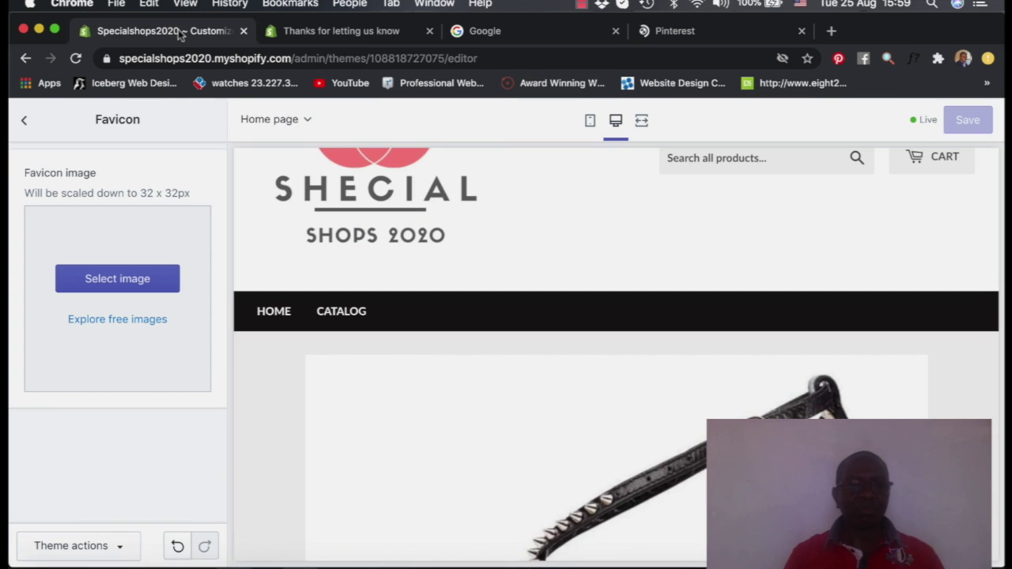
pyautogui.click(113, 286)
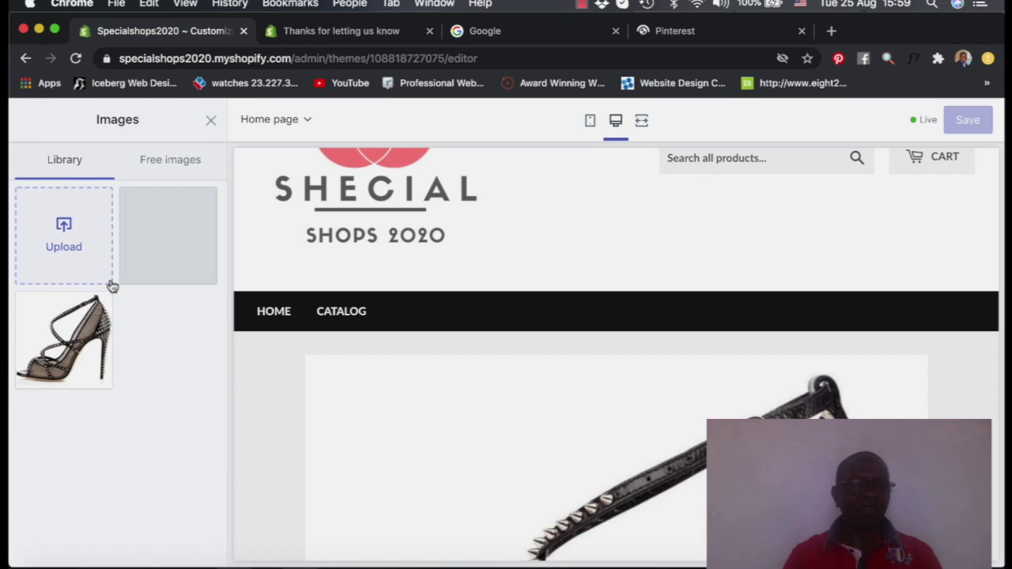
pyautogui.click(68, 246)
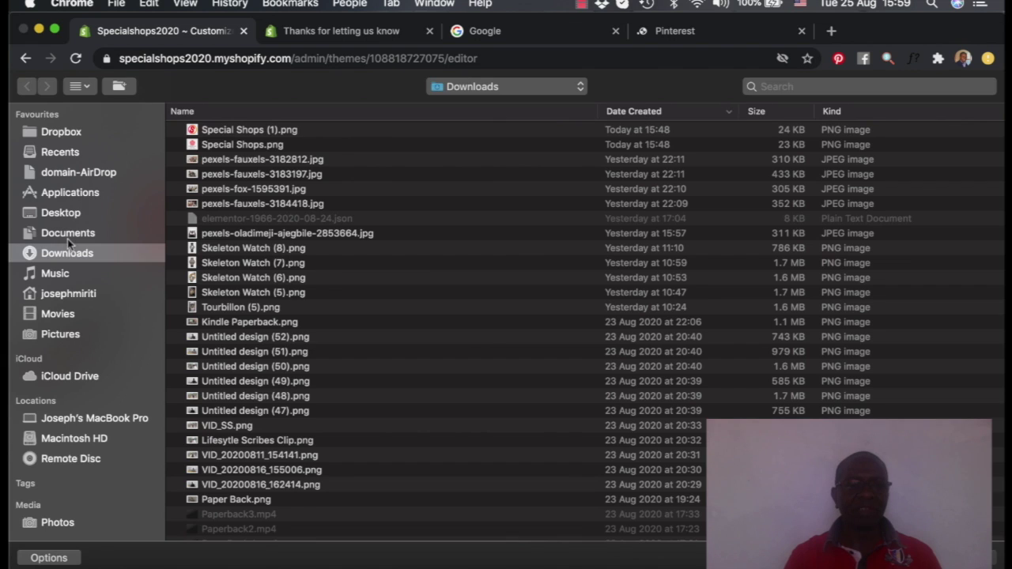
pyautogui.click(206, 132)
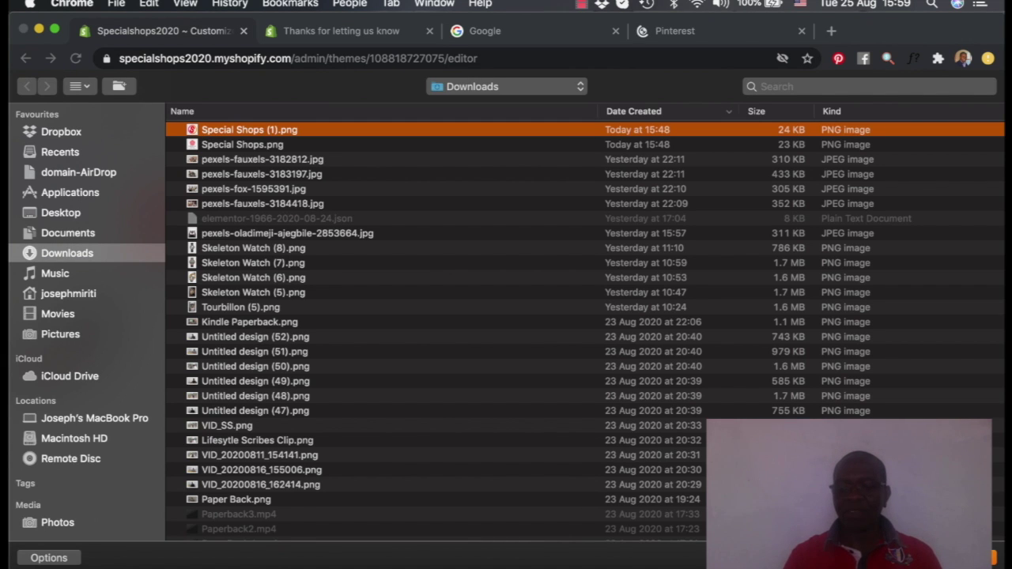
pyautogui.press('Return')
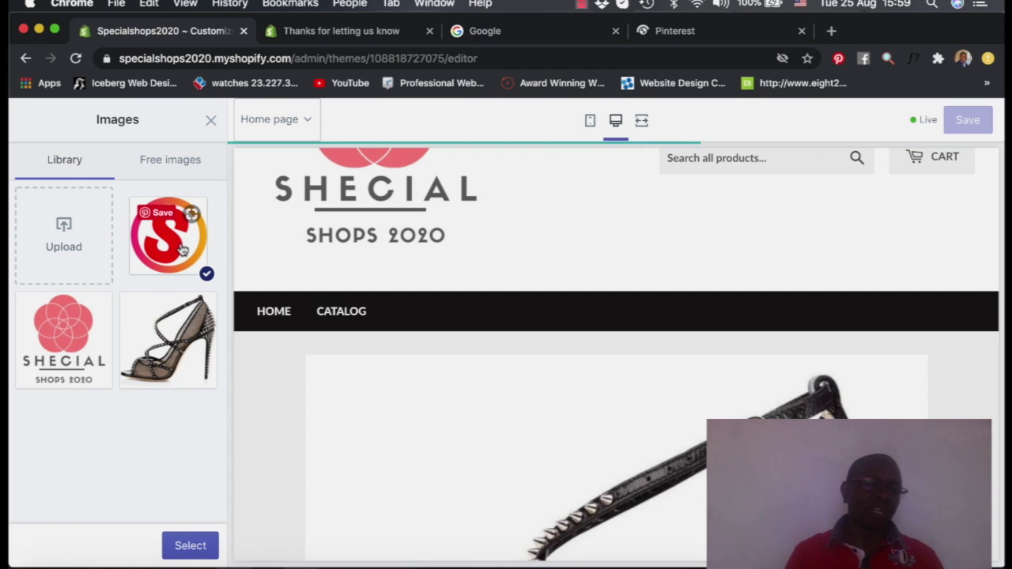
pyautogui.click(181, 545)
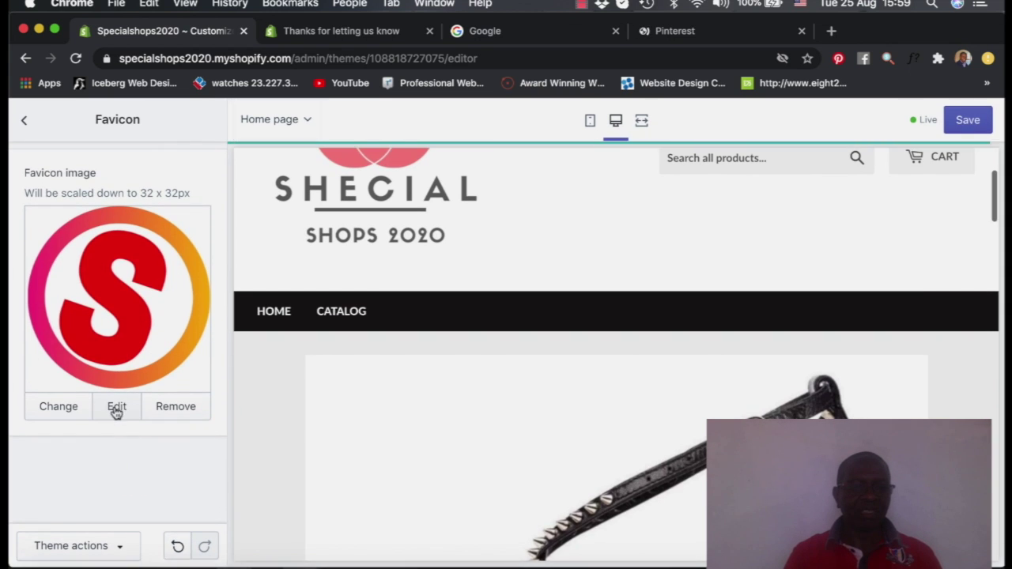
pyautogui.click(116, 406)
pyautogui.click(563, 276)
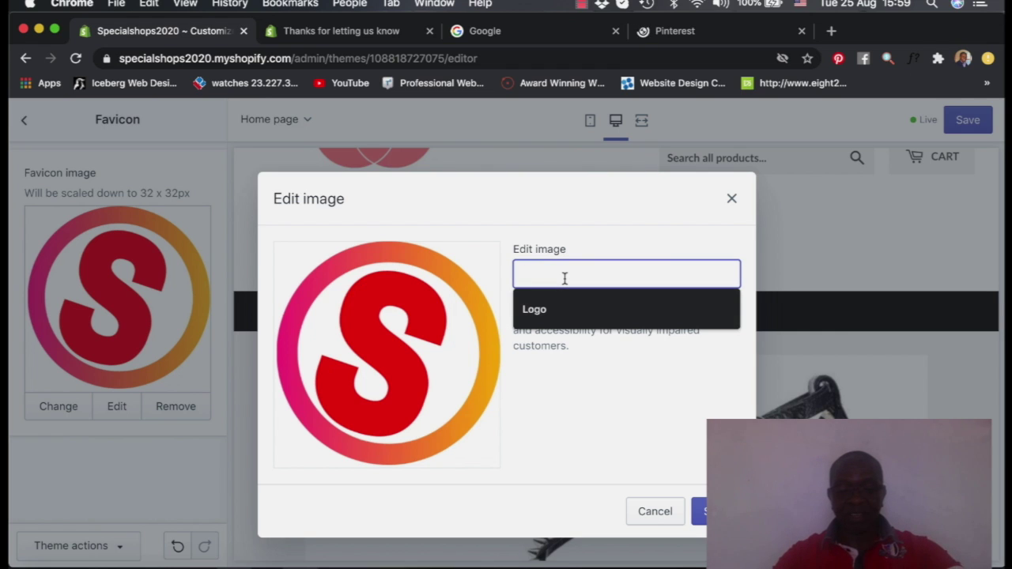
# Enter 'Favicon' as the favicon image's alt text and confirm it
pyautogui.write('Favicon')
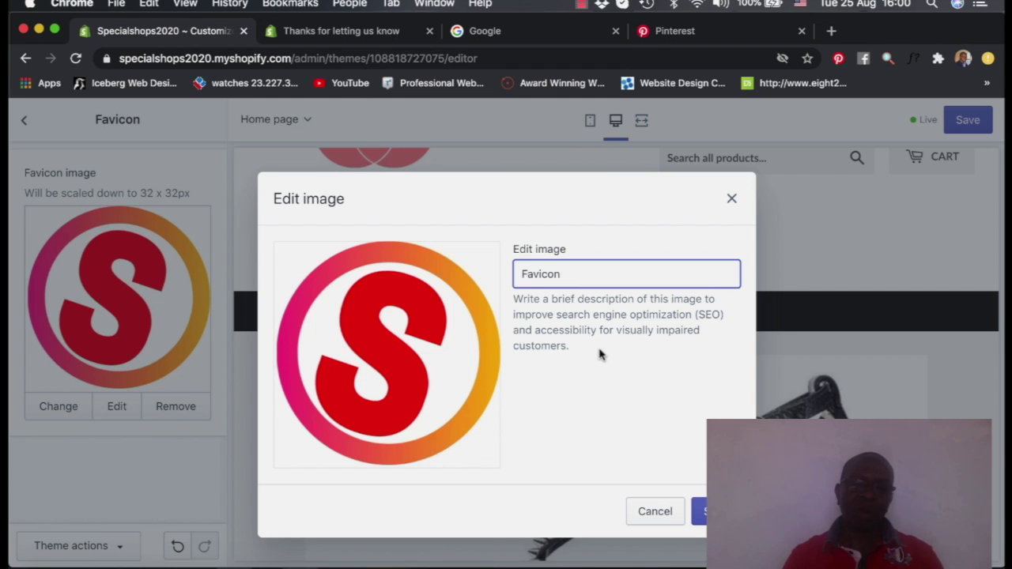
pyautogui.press('Return')
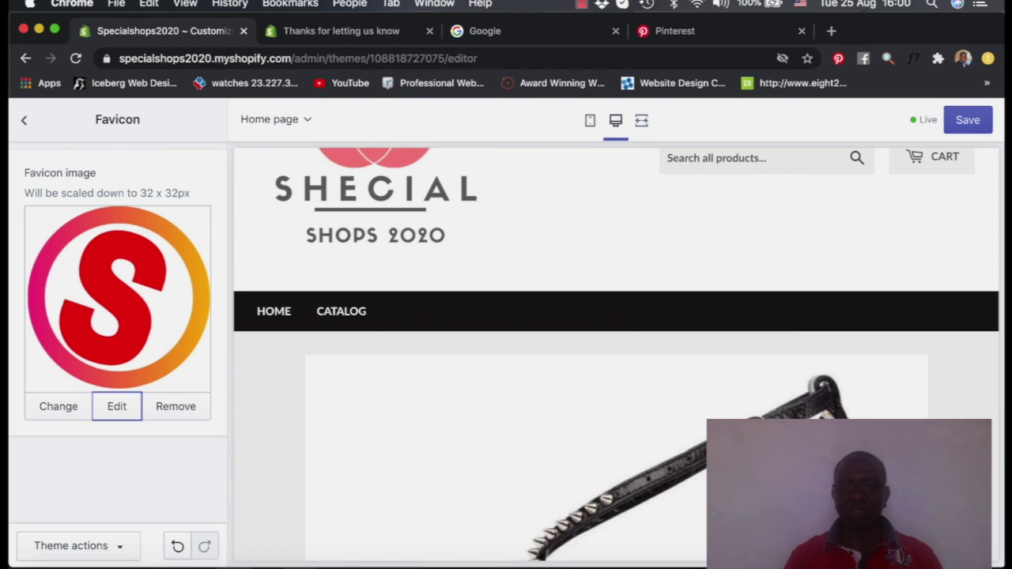
# Save the theme with the new favicon and return to Theme settings
pyautogui.click(969, 118)
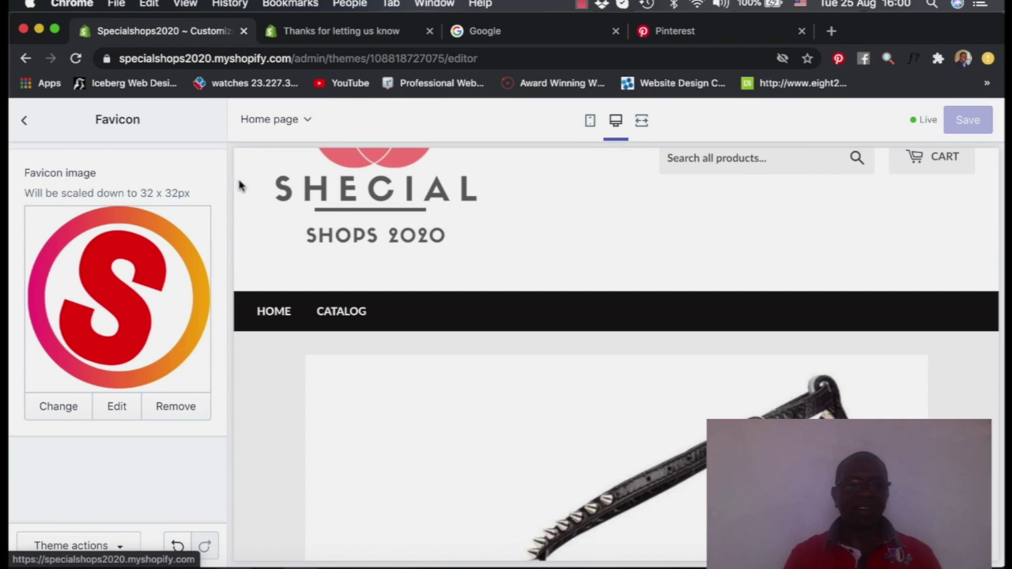
pyautogui.click(28, 125)
pyautogui.scroll(-5, 140, 437)
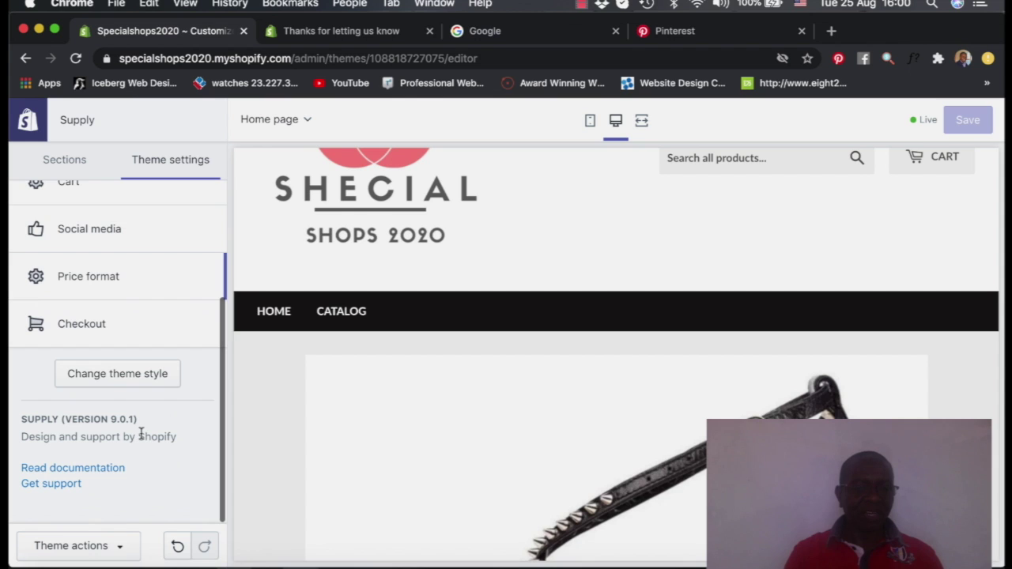
pyautogui.scroll(5, 140, 437)
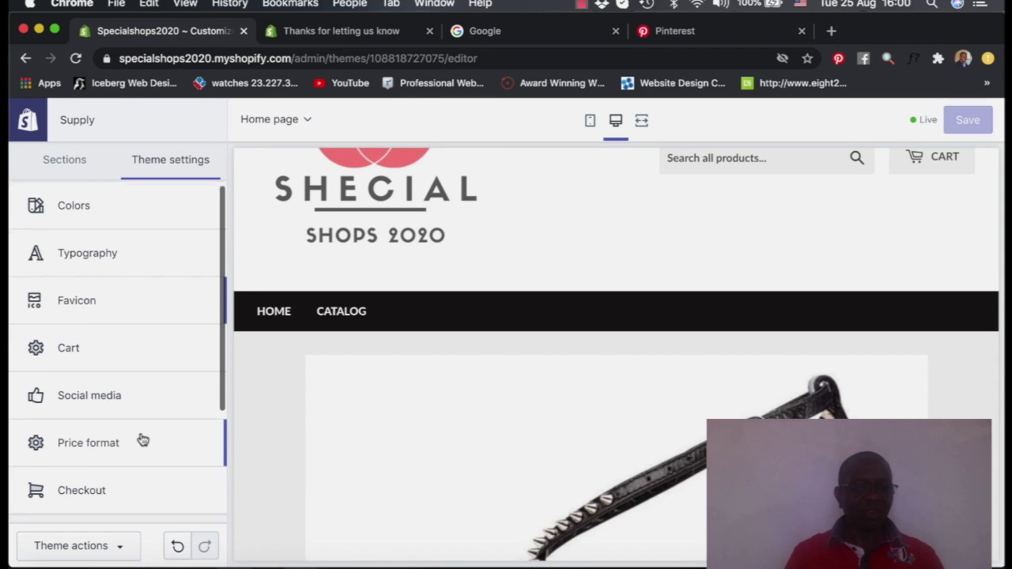
pyautogui.scroll(-3, 140, 438)
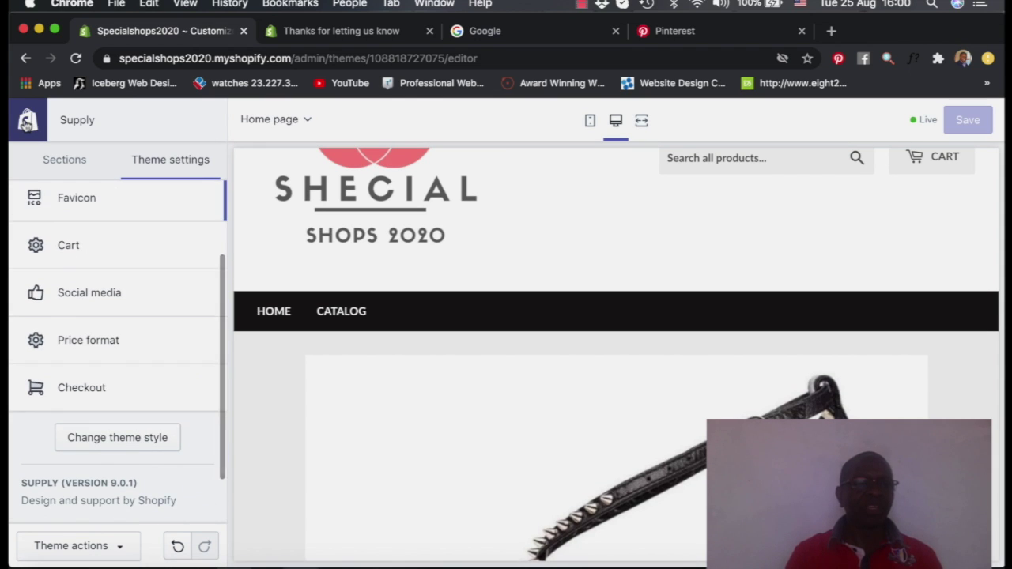
# Exit the theme editor and bring up the admin Settings overview
pyautogui.click(26, 122)
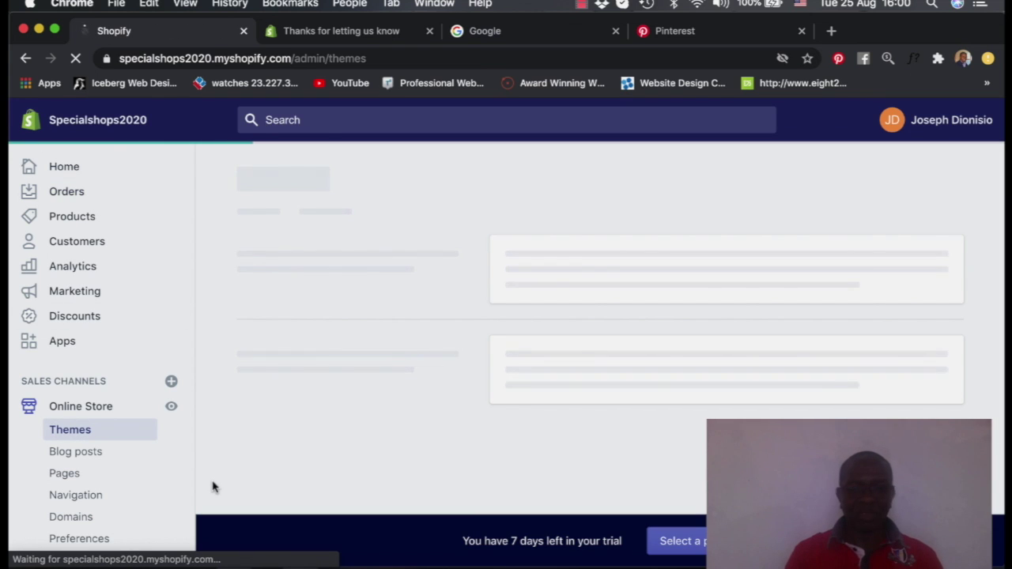
pyautogui.scroll(-3, 237, 407)
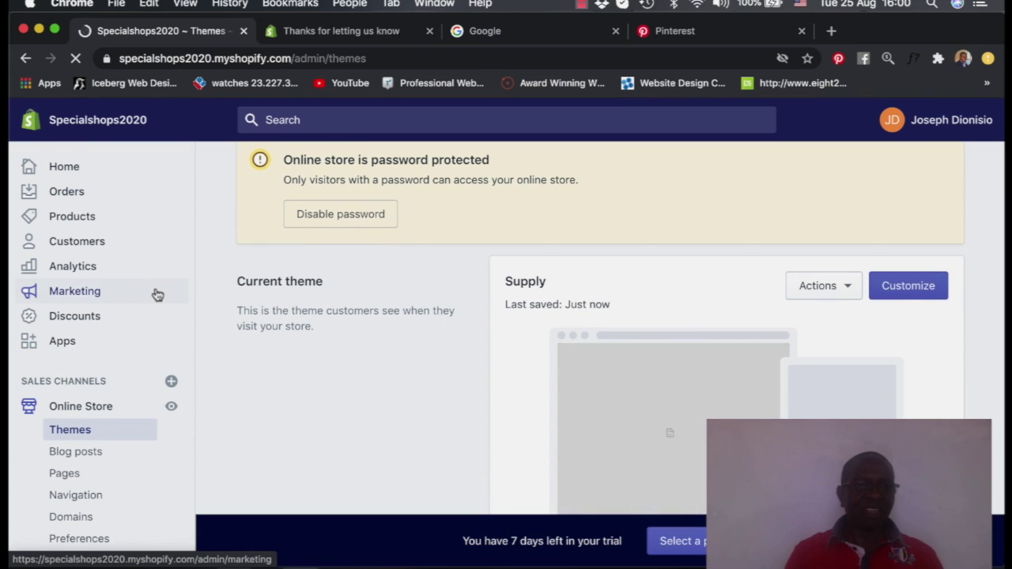
pyautogui.scroll(-1, 153, 294)
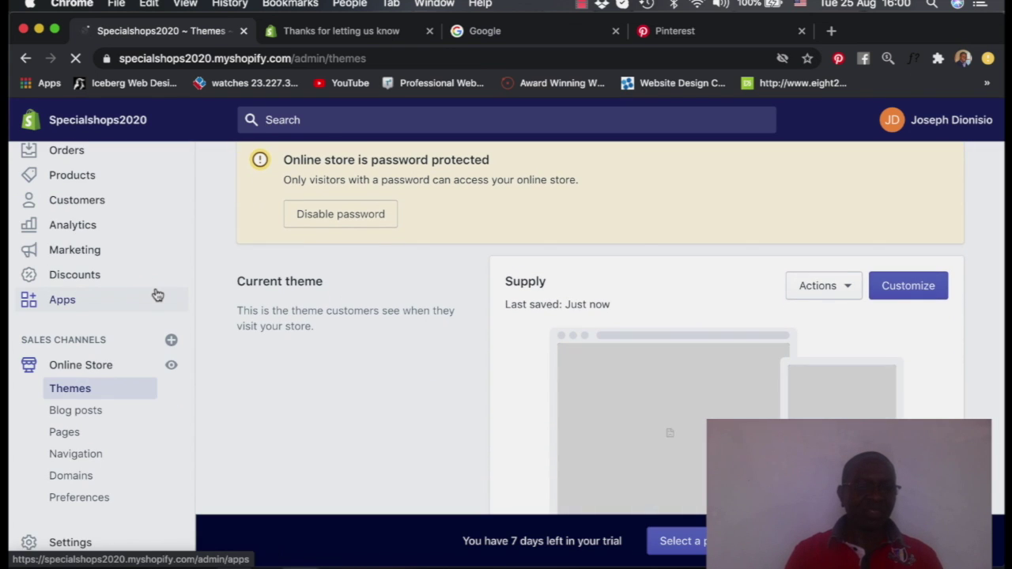
pyautogui.click(85, 543)
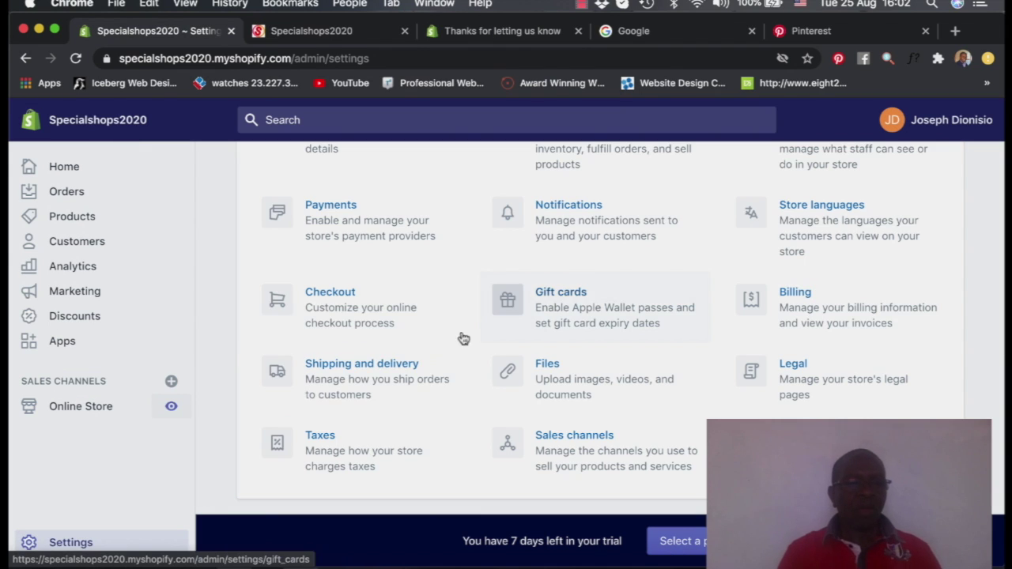
pyautogui.scroll(3, 242, 345)
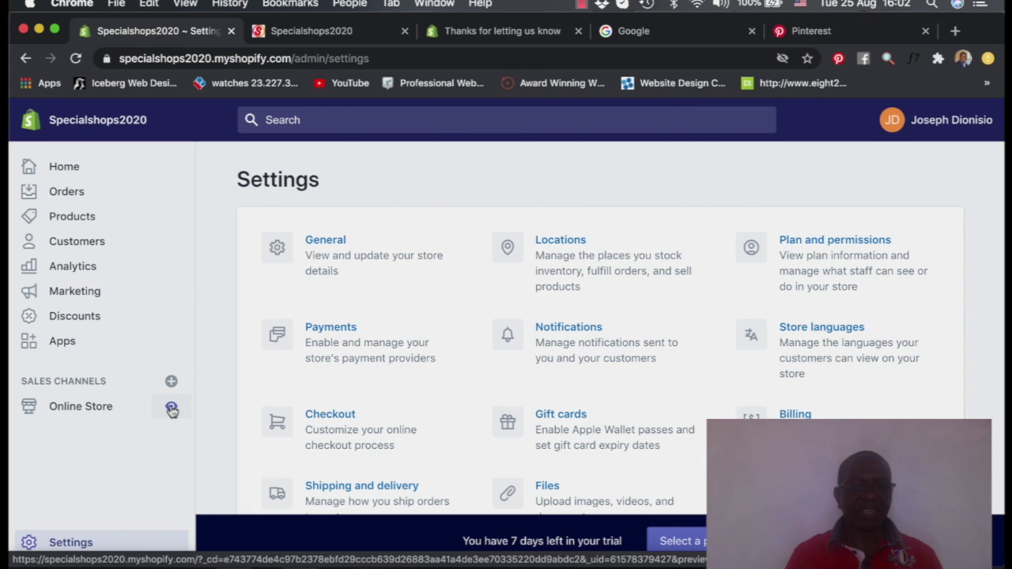
# Preview the online store in a new tab and close the duplicate preview tab
pyautogui.click(173, 408)
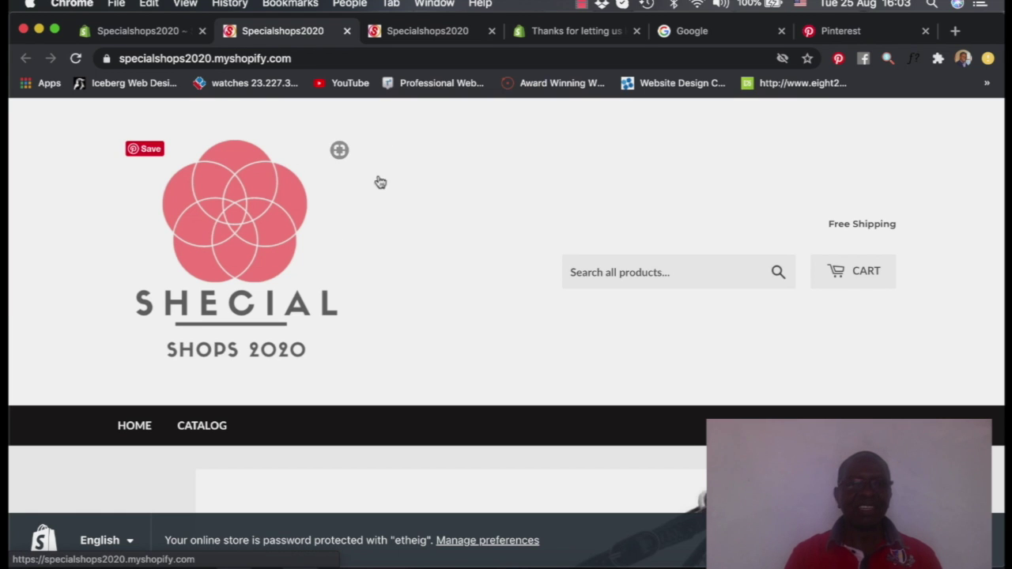
pyautogui.click(382, 39)
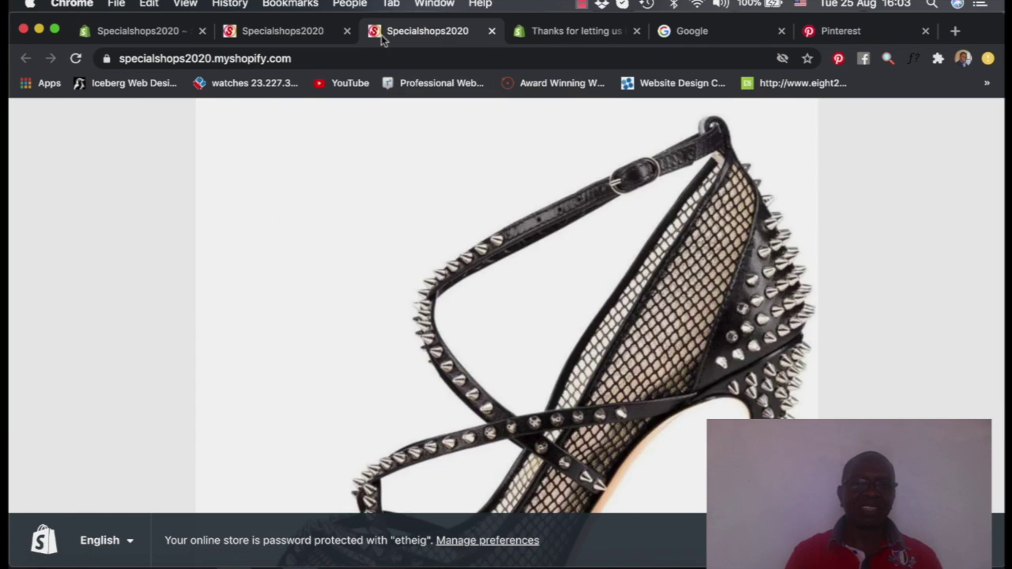
pyautogui.click(278, 39)
pyautogui.click(490, 31)
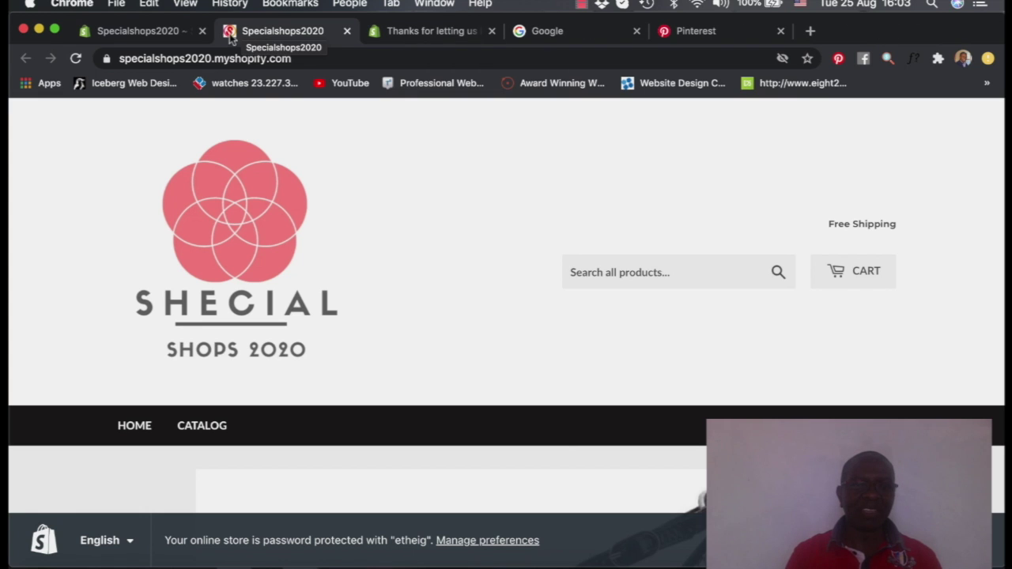
pyautogui.scroll(-1, 436, 243)
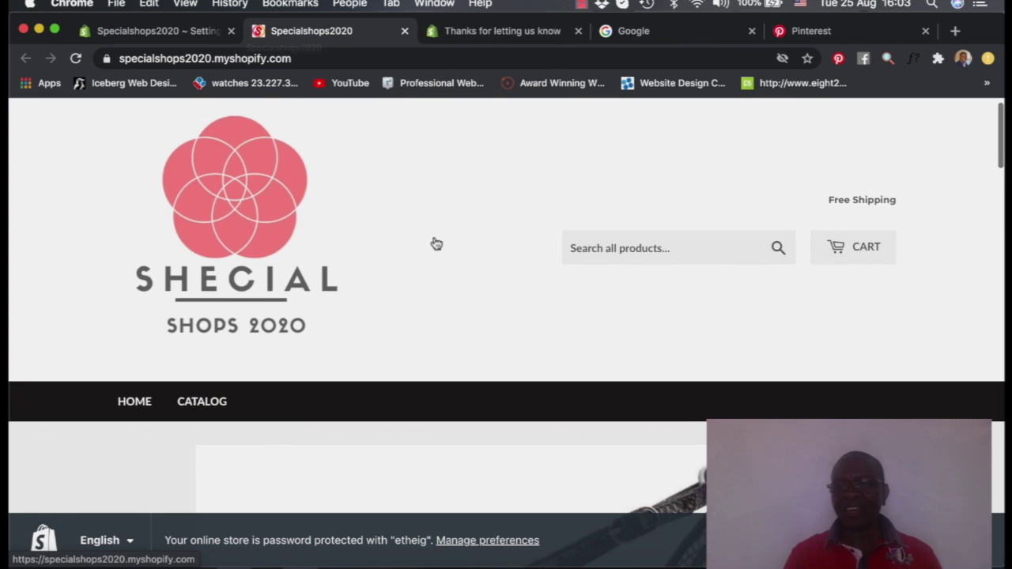
# Follow the Free Shipping header link and browse the All Products page
pyautogui.click(865, 202)
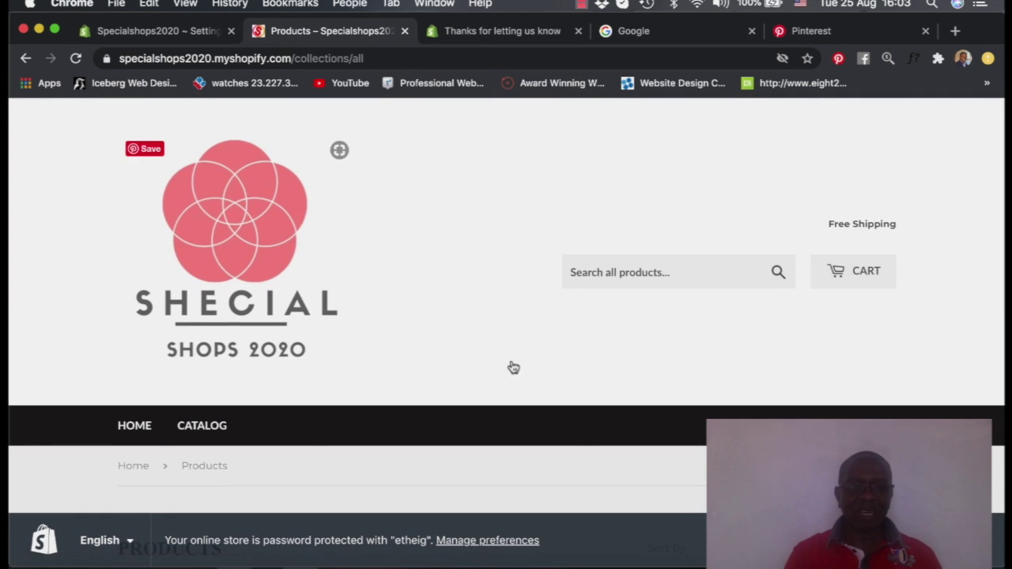
pyautogui.scroll(-3, 531, 254)
pyautogui.scroll(-4, 531, 254)
pyautogui.scroll(5, 531, 254)
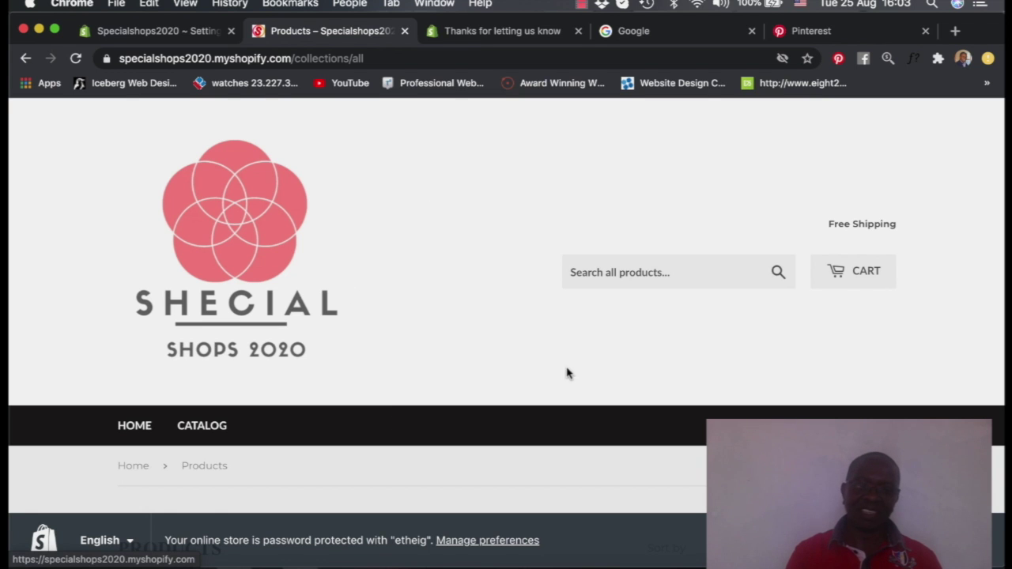
pyautogui.scroll(-5, 567, 372)
pyautogui.scroll(-3, 567, 373)
pyautogui.scroll(5, 567, 373)
pyautogui.scroll(2, 567, 373)
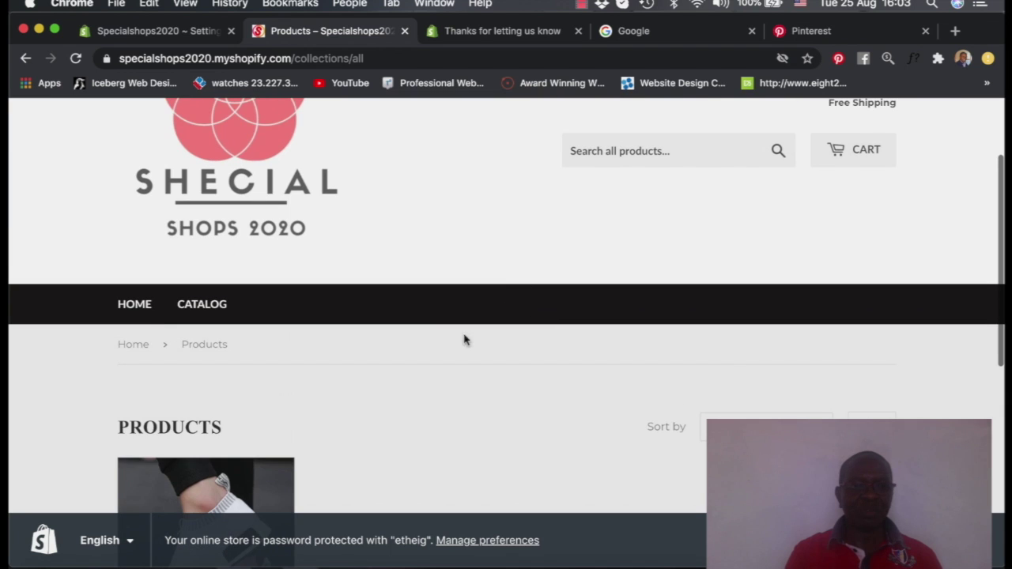
pyautogui.scroll(-5, 529, 386)
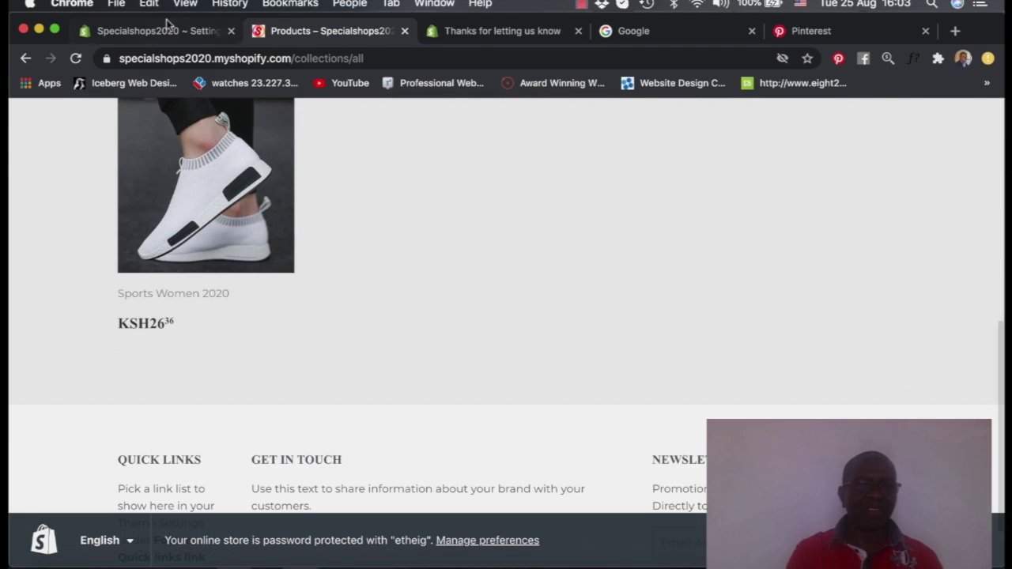
# Switch back to the first browser tab showing the store admin Home dashboard
pyautogui.click(163, 30)
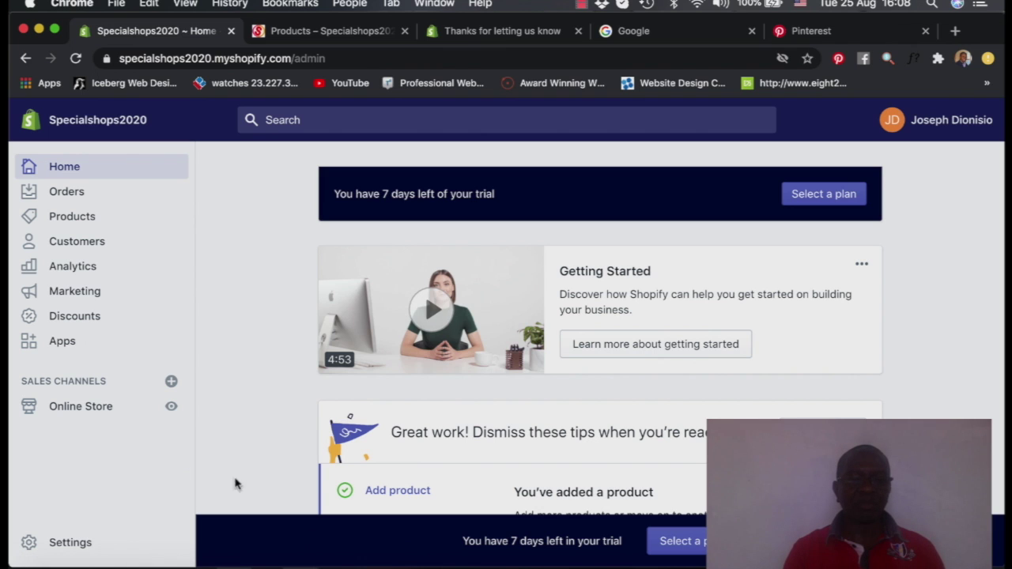
# Go to Settings > Payments to reach the Payment providers page
pyautogui.click(72, 544)
pyautogui.scroll(-3, 420, 468)
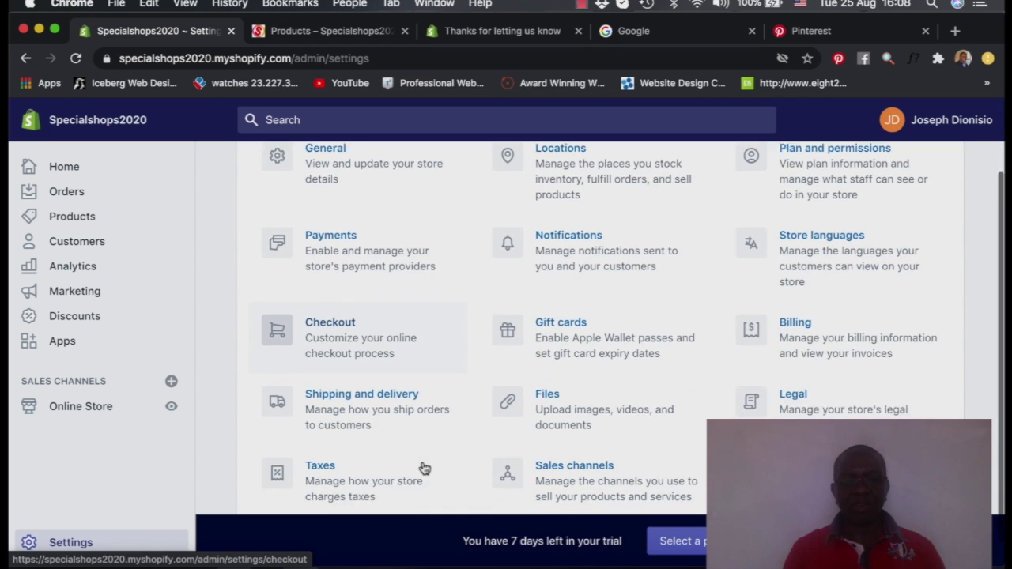
pyautogui.scroll(1, 422, 468)
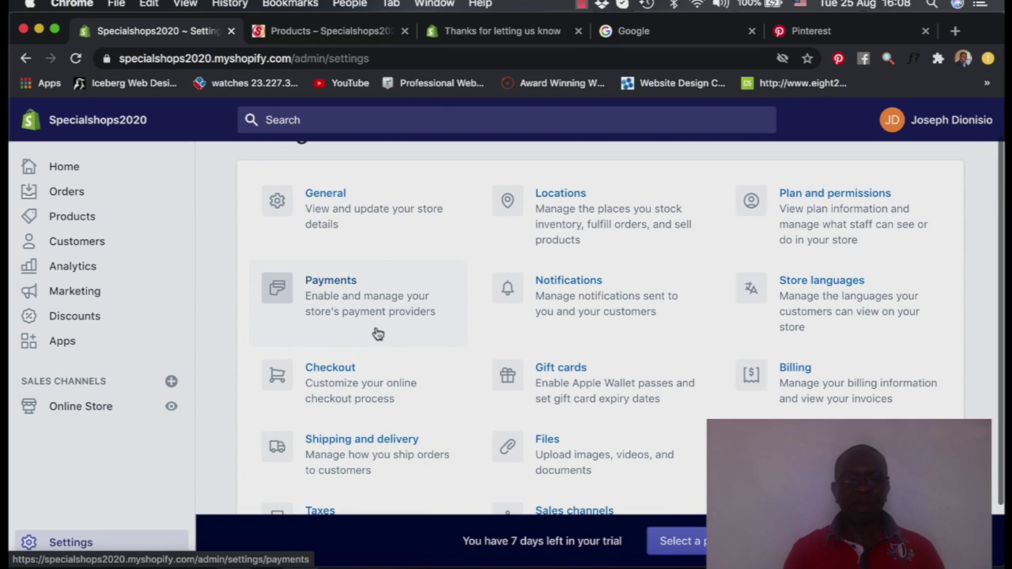
pyautogui.click(336, 286)
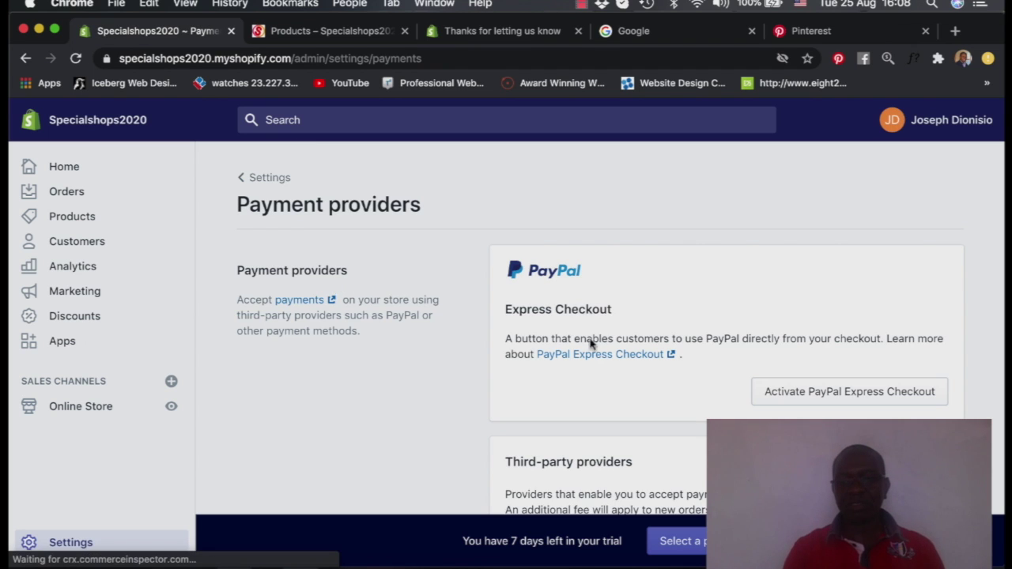
pyautogui.scroll(-2, 625, 370)
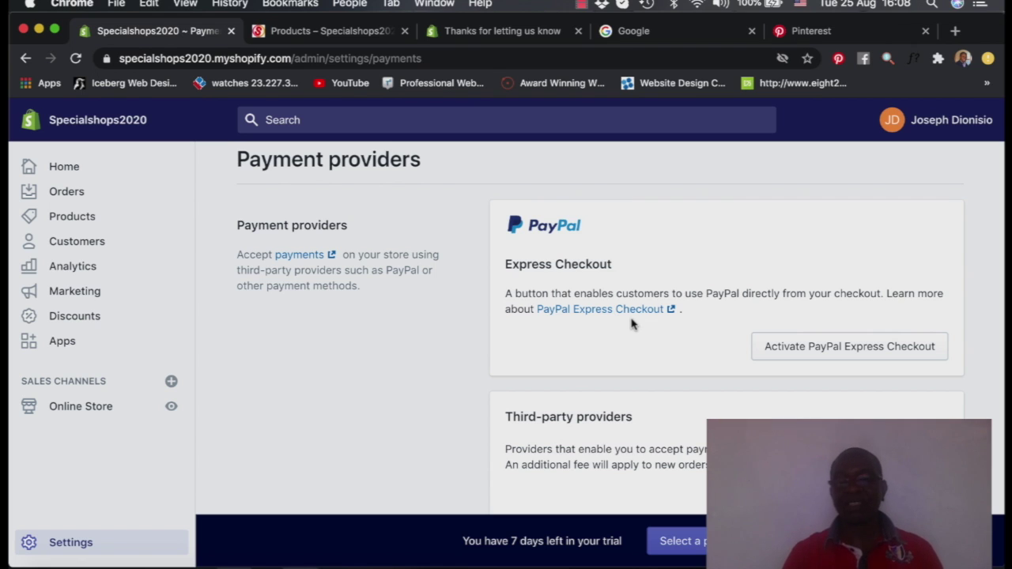
# Activate PayPal Express Checkout and enter the store's PayPal account e-mail on the connect page
pyautogui.click(829, 353)
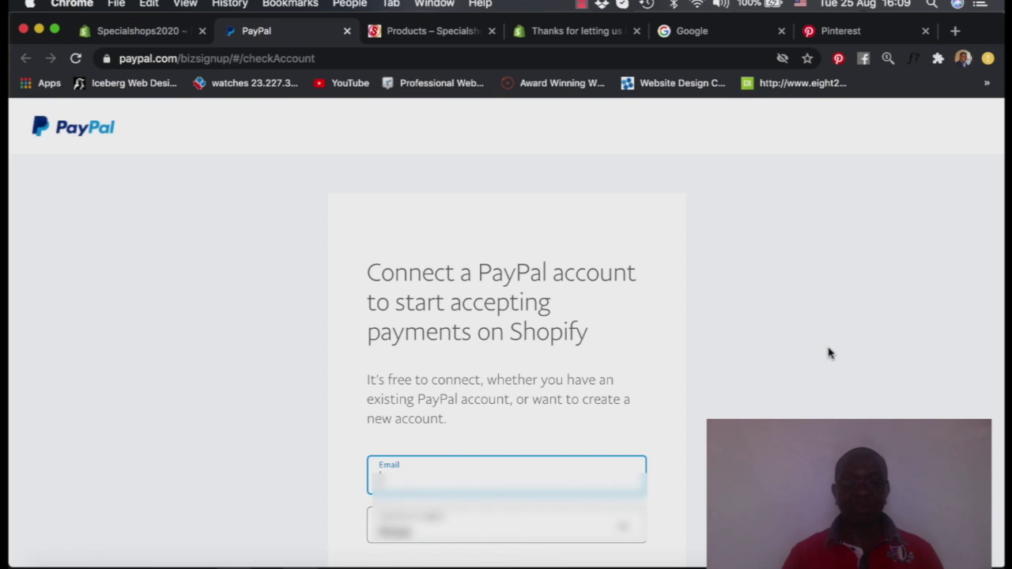
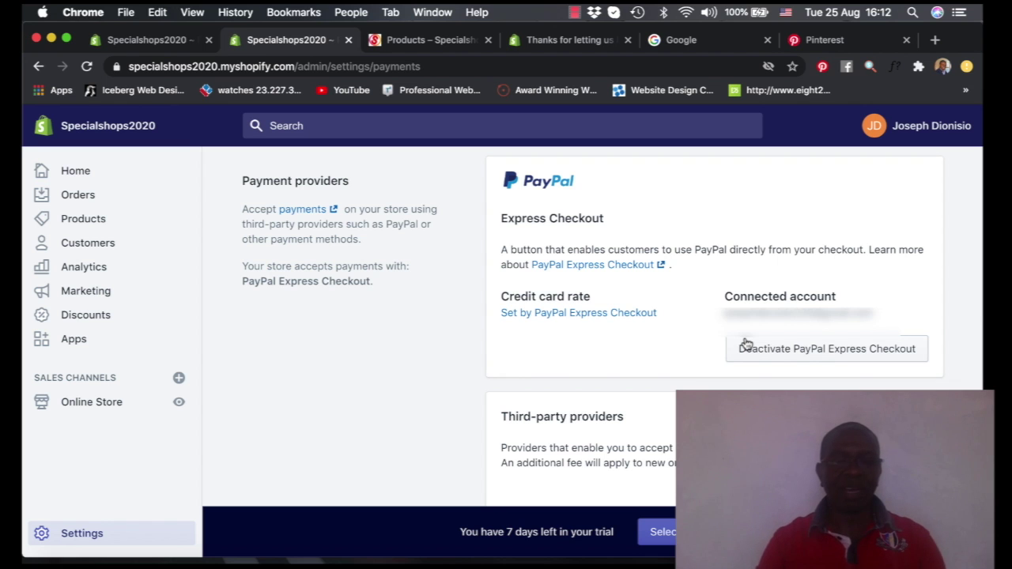
# Open the list of third-party payment providers from the Payments page
pyautogui.scroll(-5, 746, 343)
pyautogui.scroll(5, 746, 341)
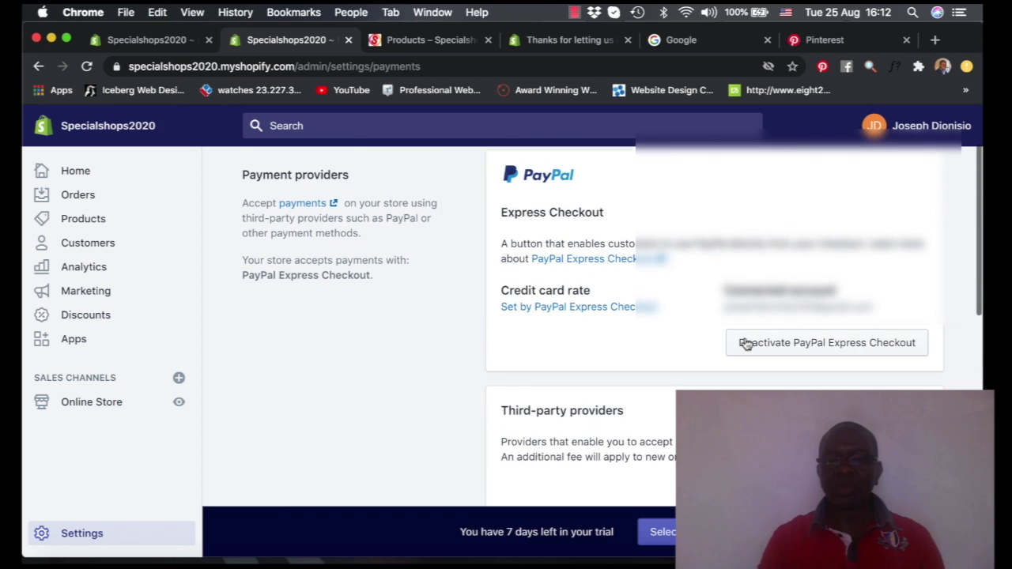
pyautogui.scroll(-5, 775, 345)
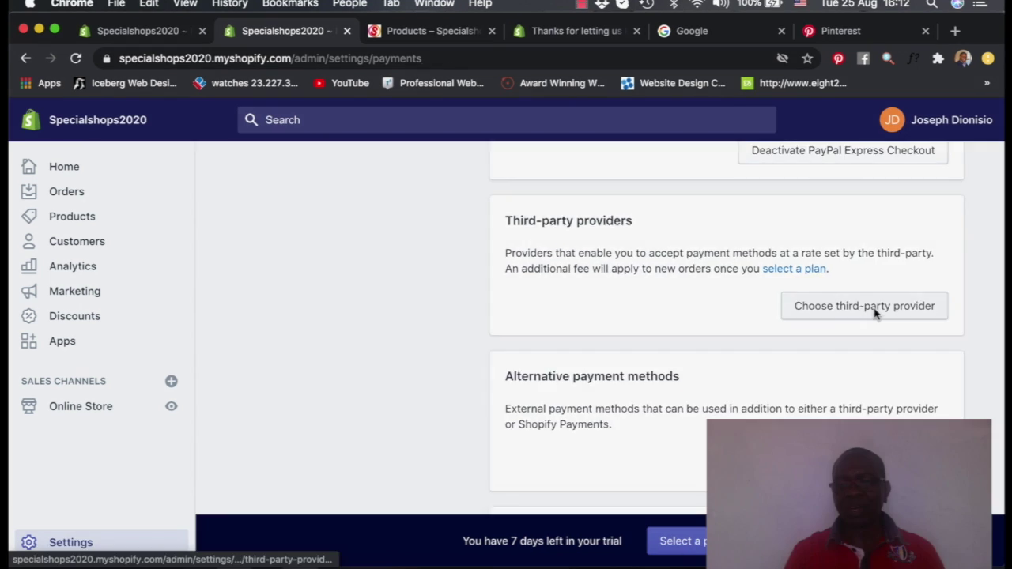
pyautogui.click(857, 313)
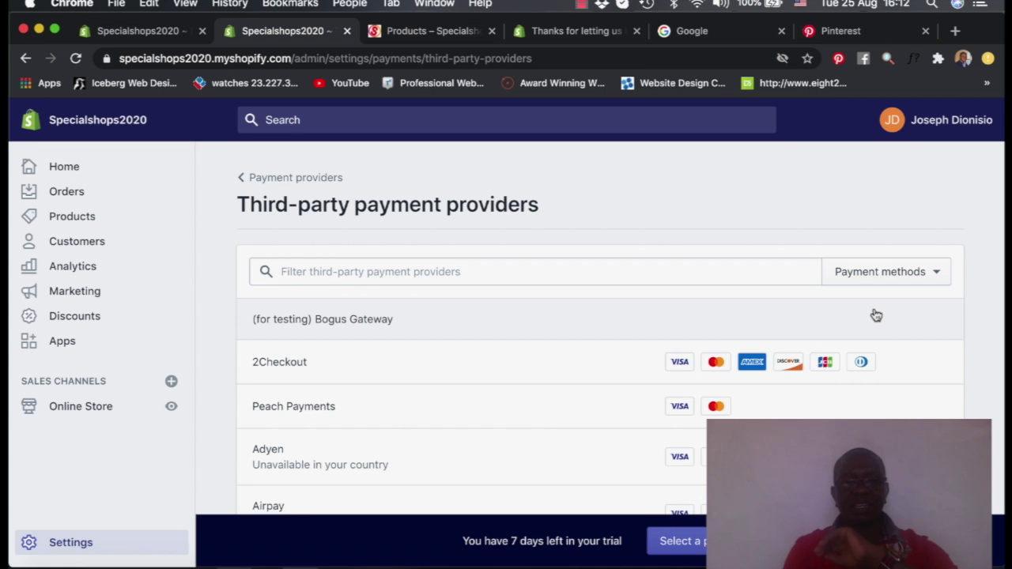
# Scroll through the available third-party providers and back toward the top
pyautogui.scroll(-2, 876, 315)
pyautogui.scroll(-8, 876, 314)
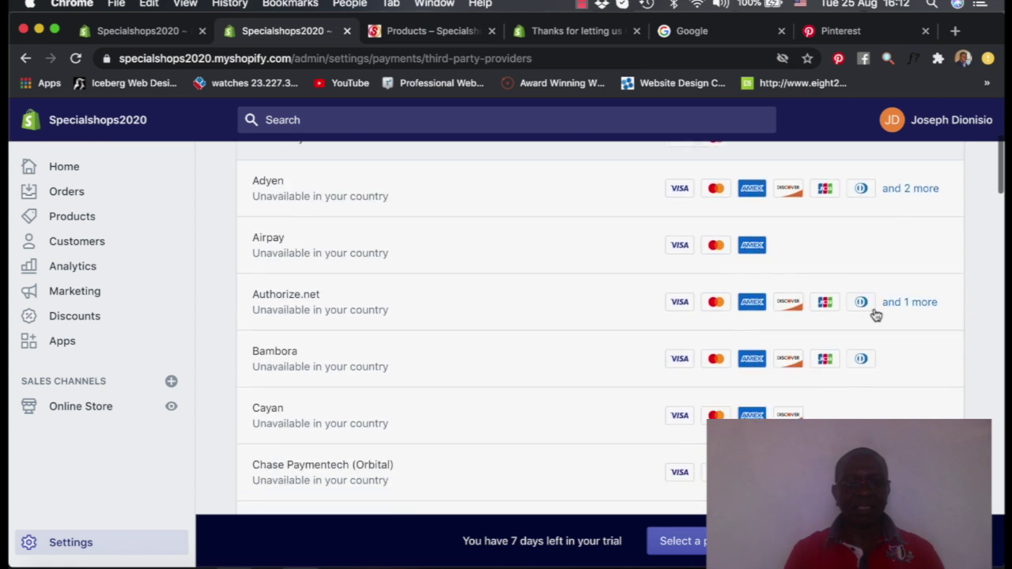
pyautogui.scroll(-1, 876, 314)
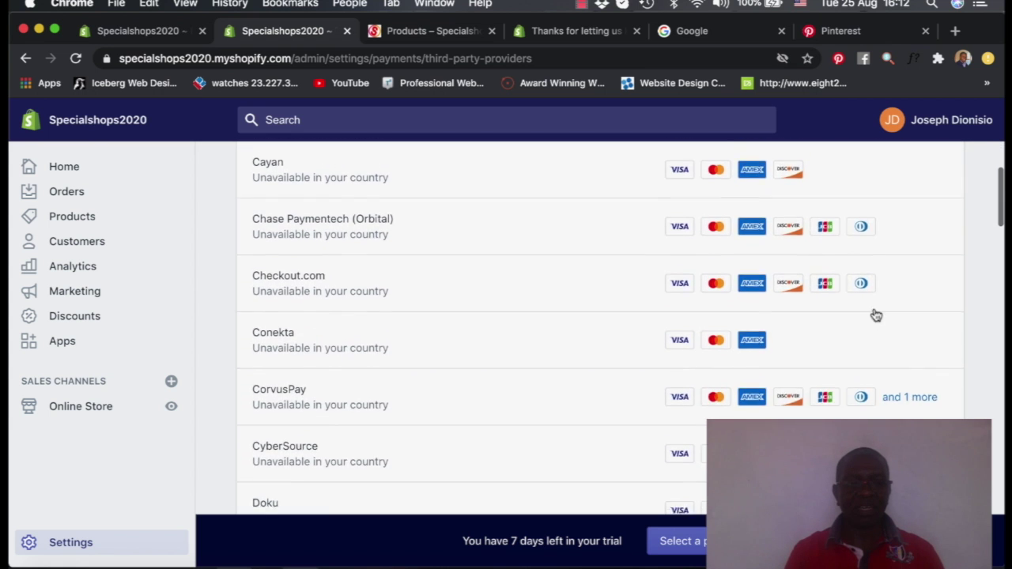
pyautogui.scroll(9, 445, 265)
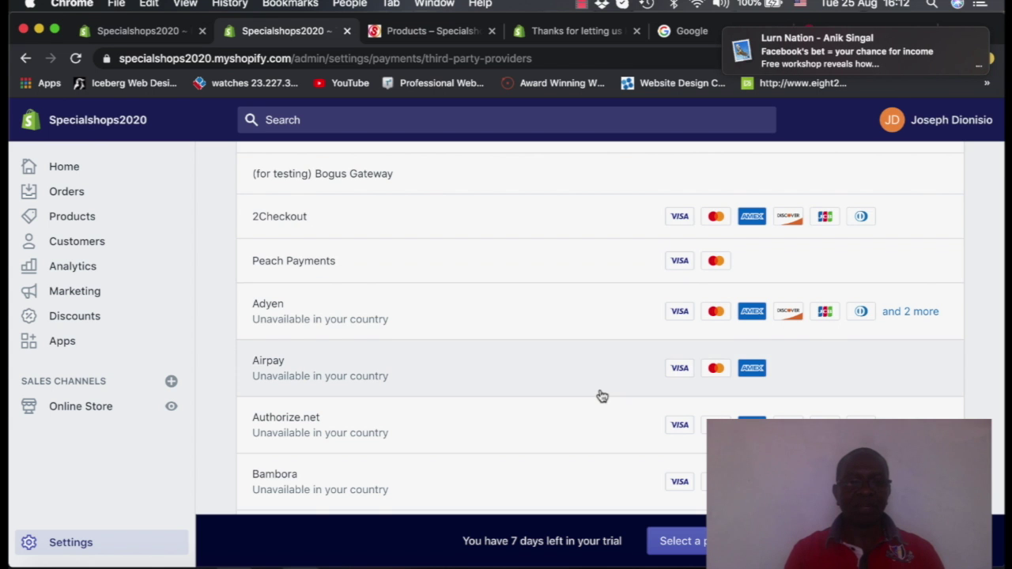
pyautogui.scroll(-1, 601, 395)
pyautogui.scroll(-10, 601, 396)
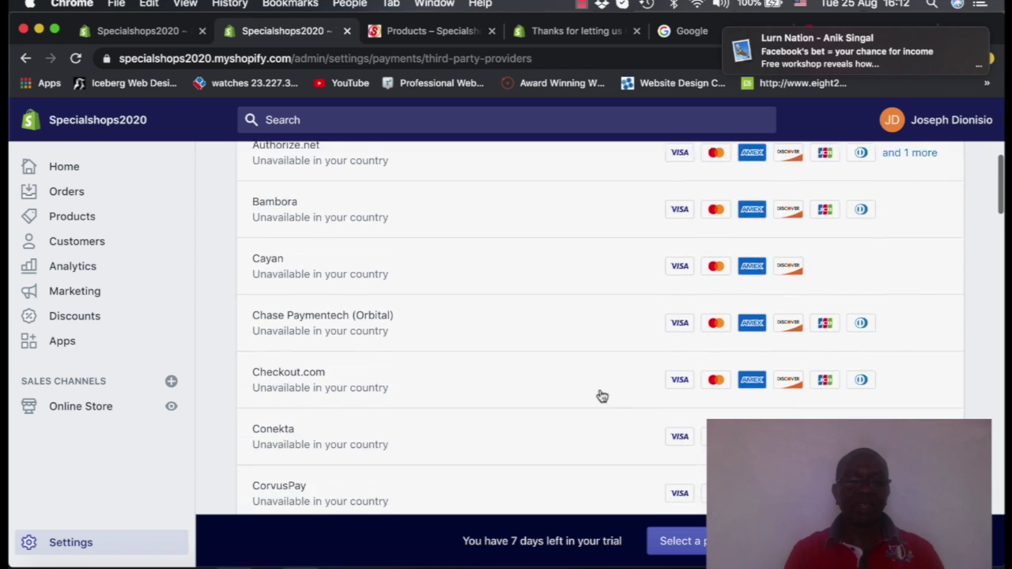
pyautogui.scroll(-10, 600, 396)
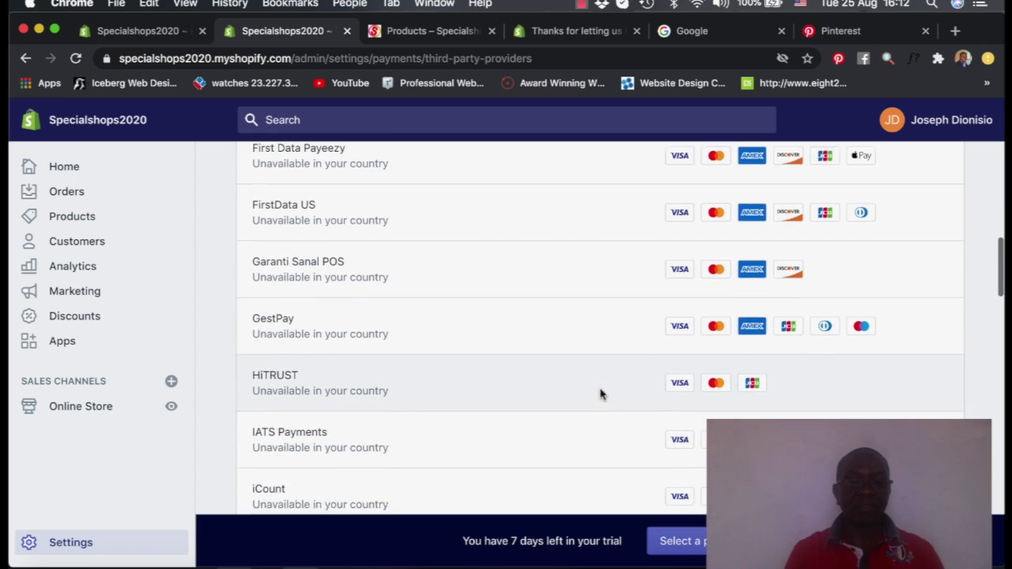
pyautogui.scroll(-5, 600, 395)
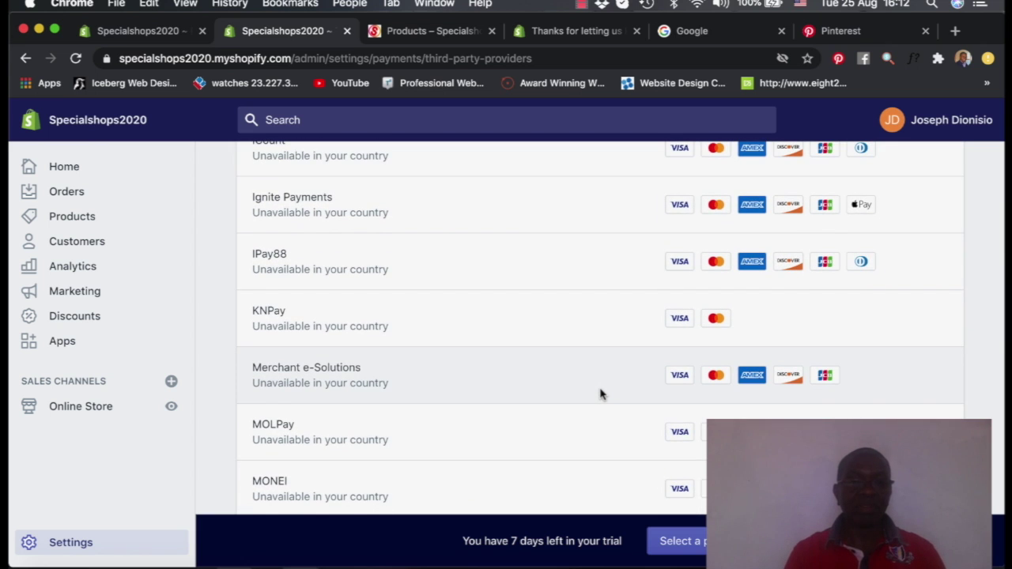
pyautogui.scroll(-6, 601, 394)
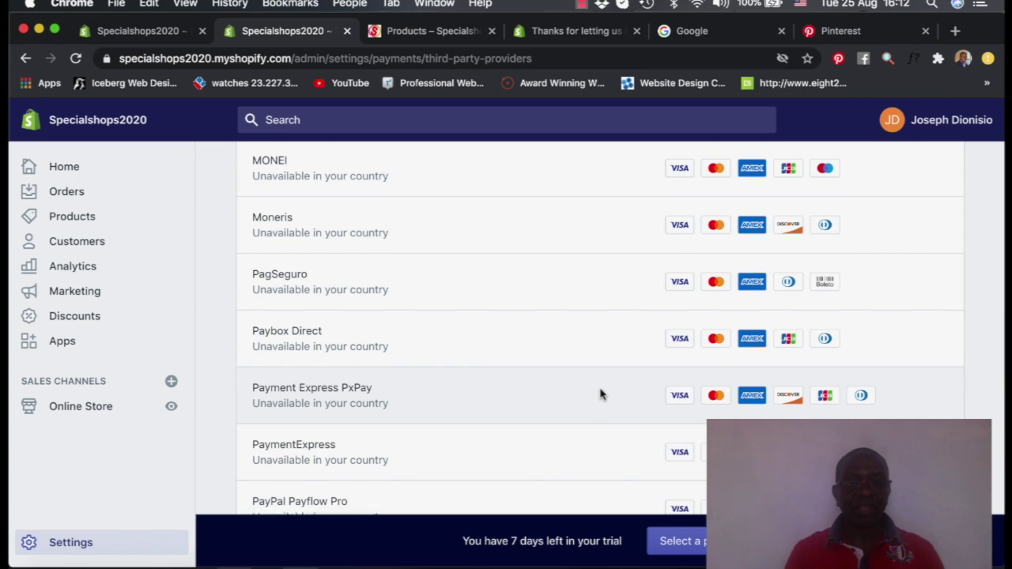
pyautogui.scroll(6, 600, 394)
pyautogui.scroll(-9, 601, 394)
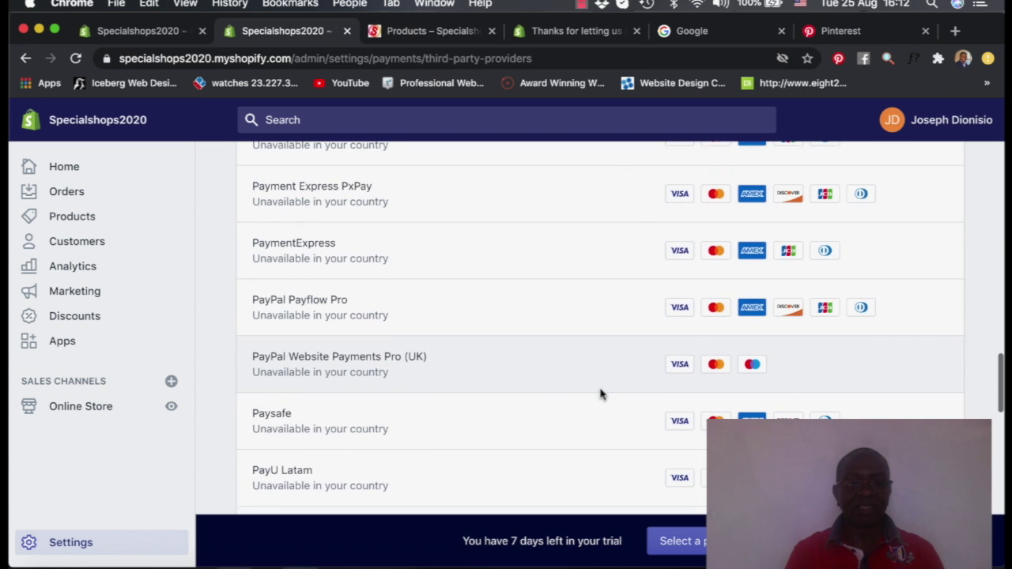
pyautogui.scroll(5, 600, 394)
pyautogui.scroll(20, 600, 394)
pyautogui.scroll(-12, 601, 395)
pyautogui.scroll(-15, 601, 395)
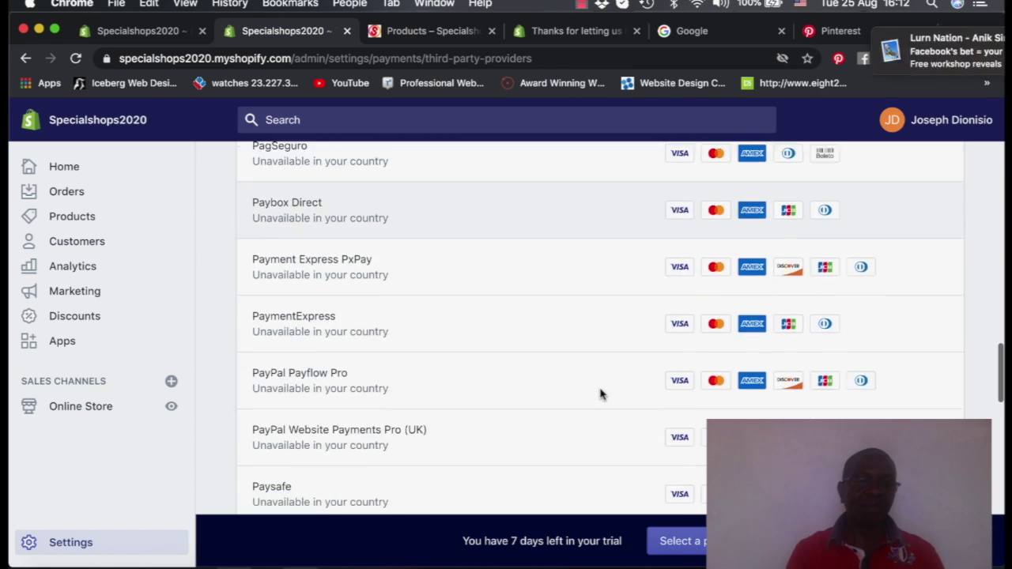
pyautogui.scroll(-8, 600, 394)
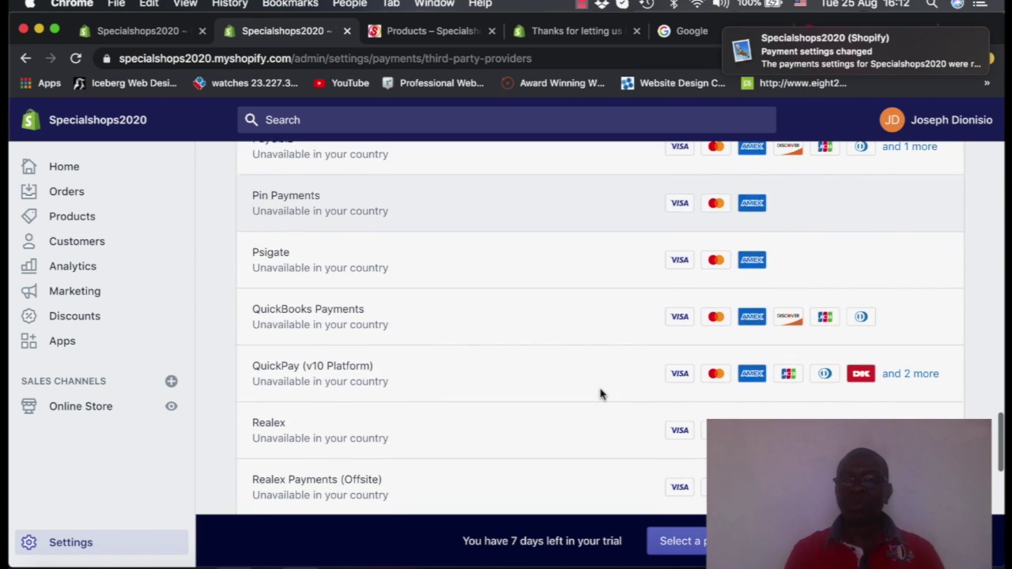
pyautogui.scroll(-10, 600, 393)
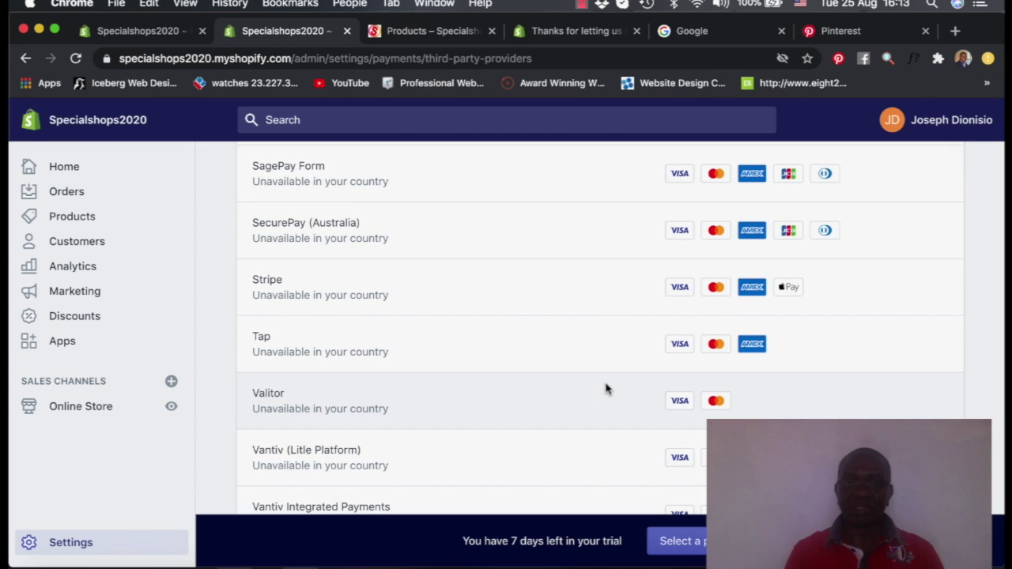
pyautogui.scroll(-5, 356, 409)
pyautogui.scroll(20, 357, 409)
# Return to the admin Home page and scroll down to the local delivery card
pyautogui.click(68, 172)
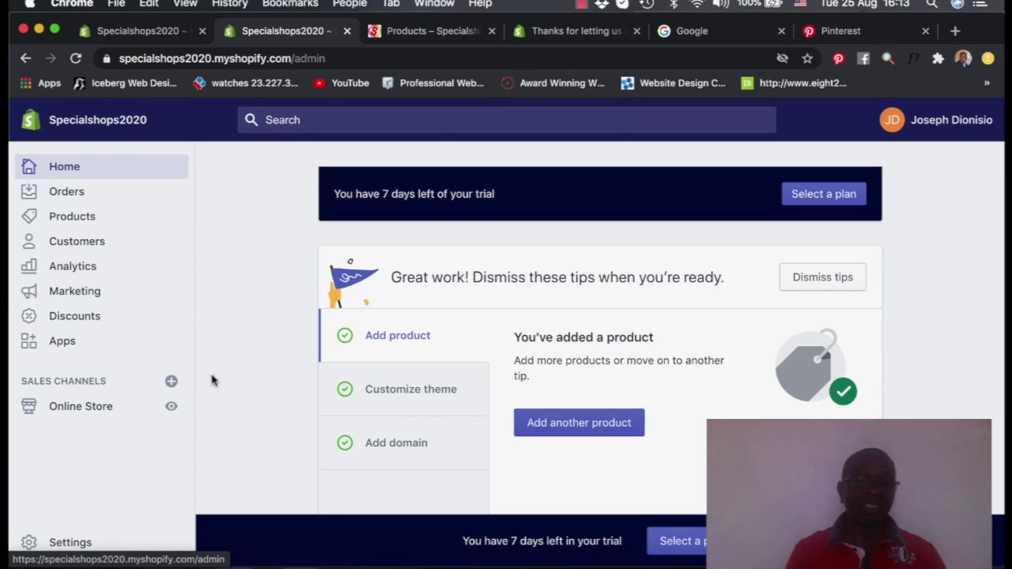
pyautogui.scroll(-2, 227, 380)
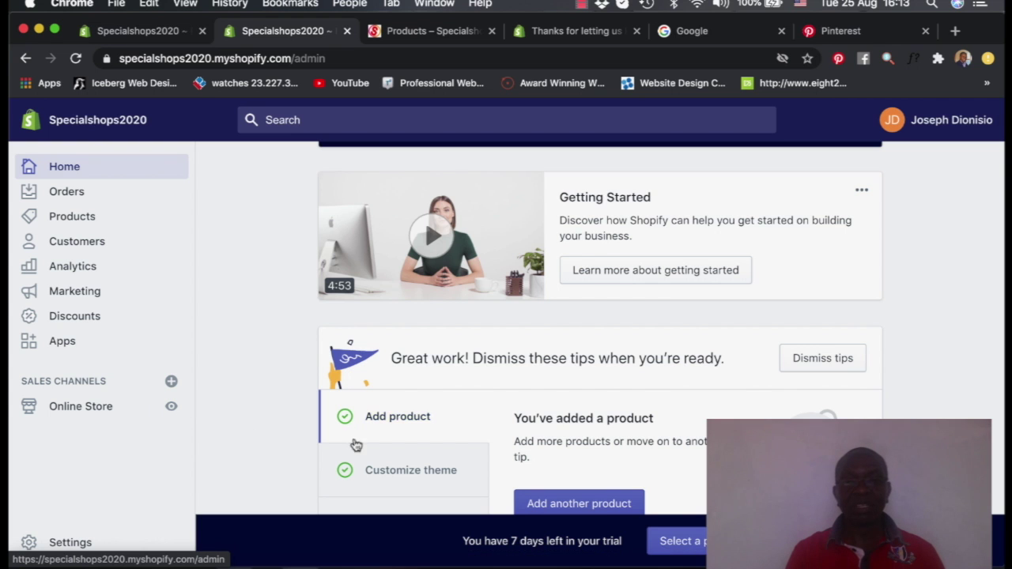
pyautogui.scroll(-4, 368, 442)
pyautogui.scroll(-5, 368, 445)
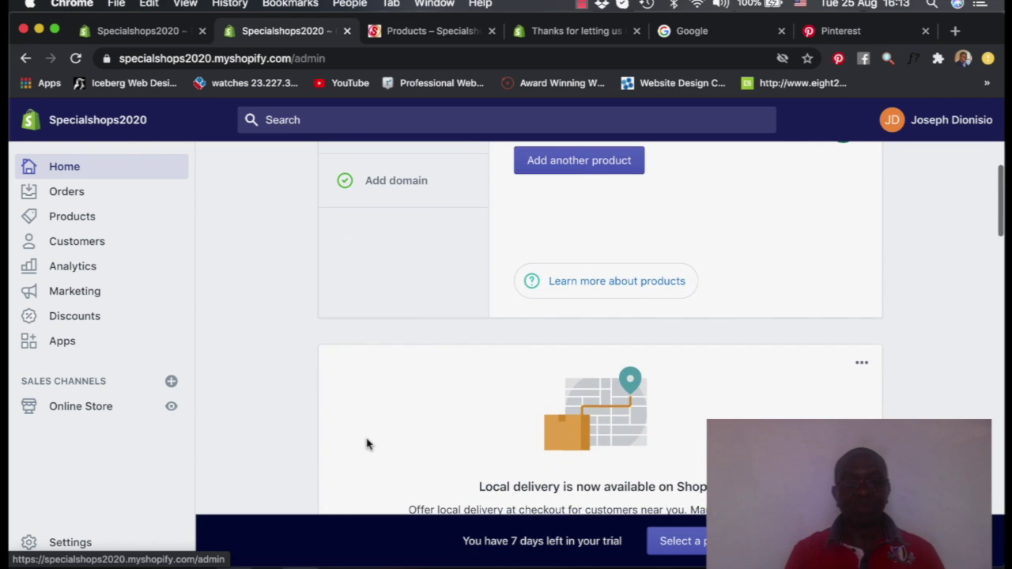
pyautogui.scroll(-3, 366, 444)
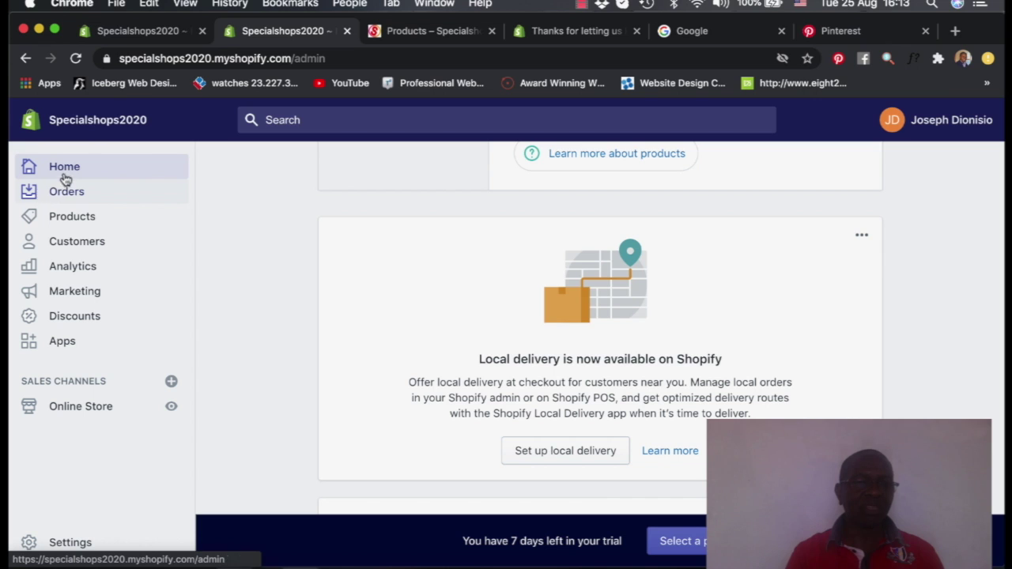
# Preview the storefront homepage and check the pink flower logo and Free Shipping bar
pyautogui.click(173, 406)
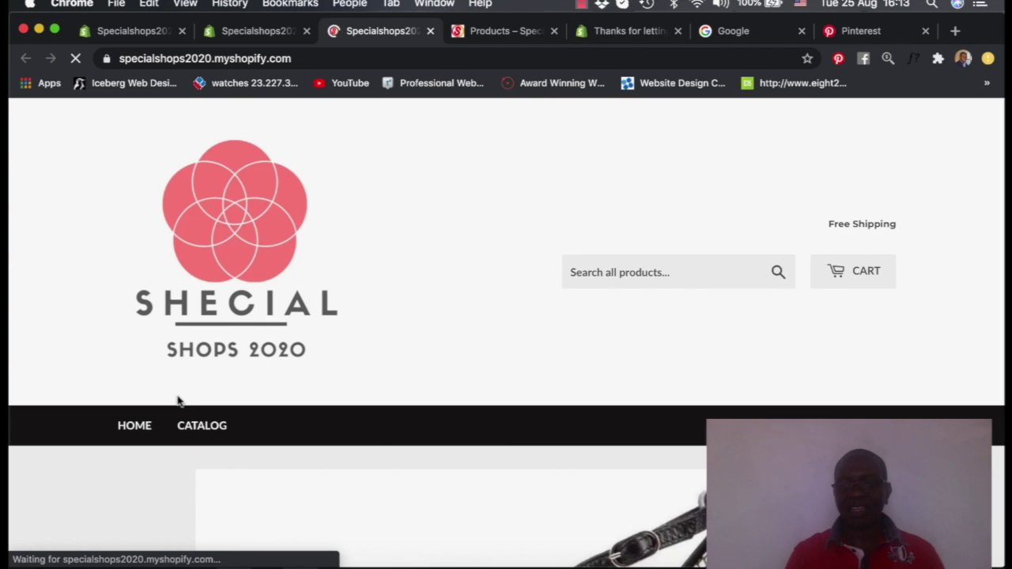
pyautogui.scroll(-15, 388, 471)
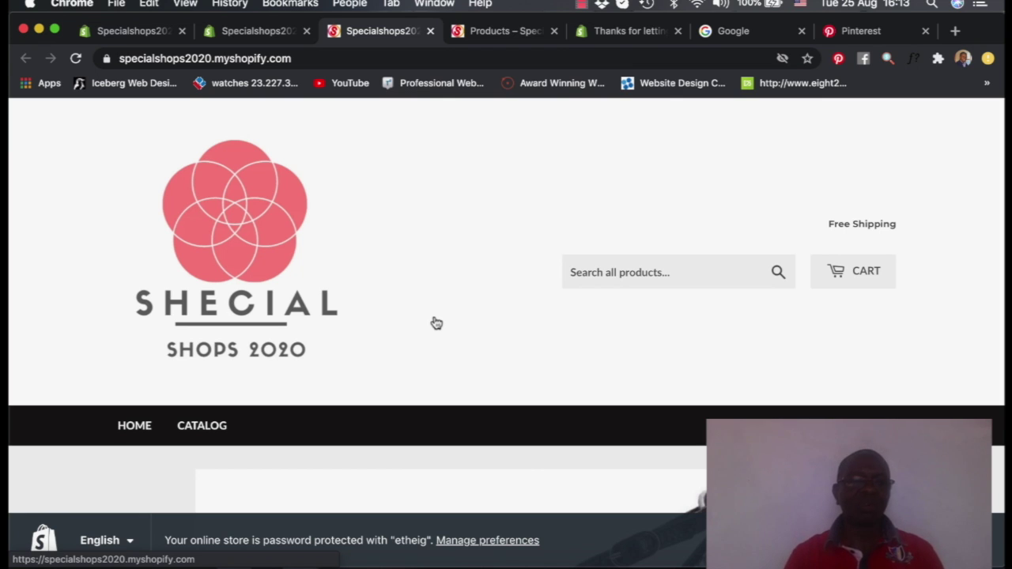
pyautogui.scroll(-10, 435, 316)
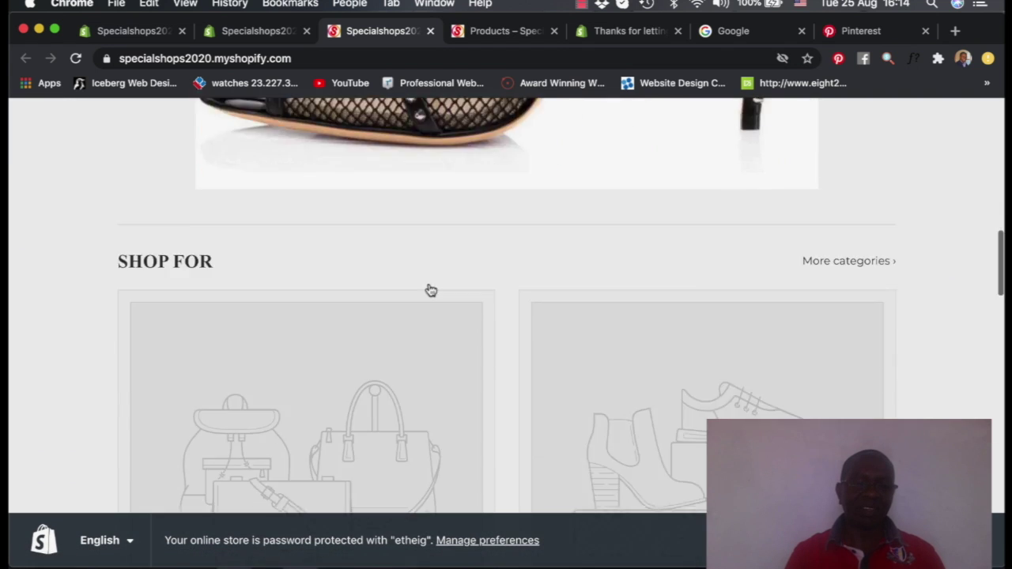
pyautogui.scroll(-15, 431, 290)
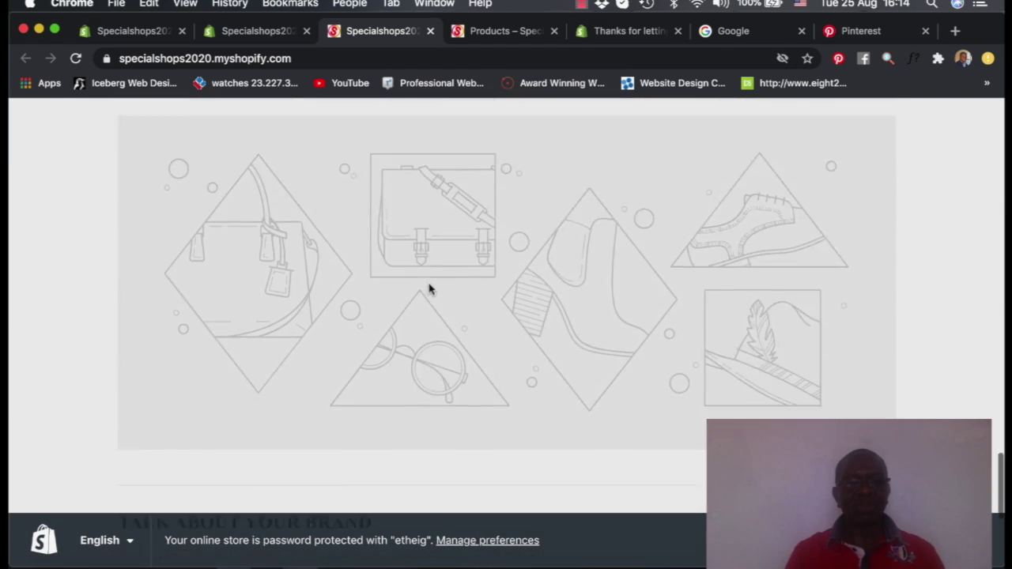
pyautogui.scroll(-3, 429, 289)
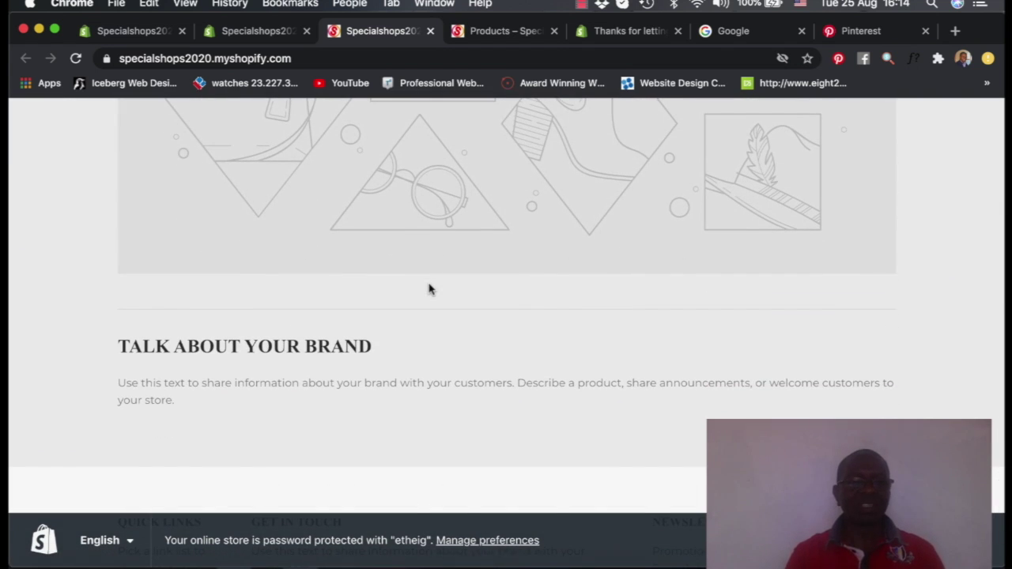
pyautogui.scroll(20, 429, 289)
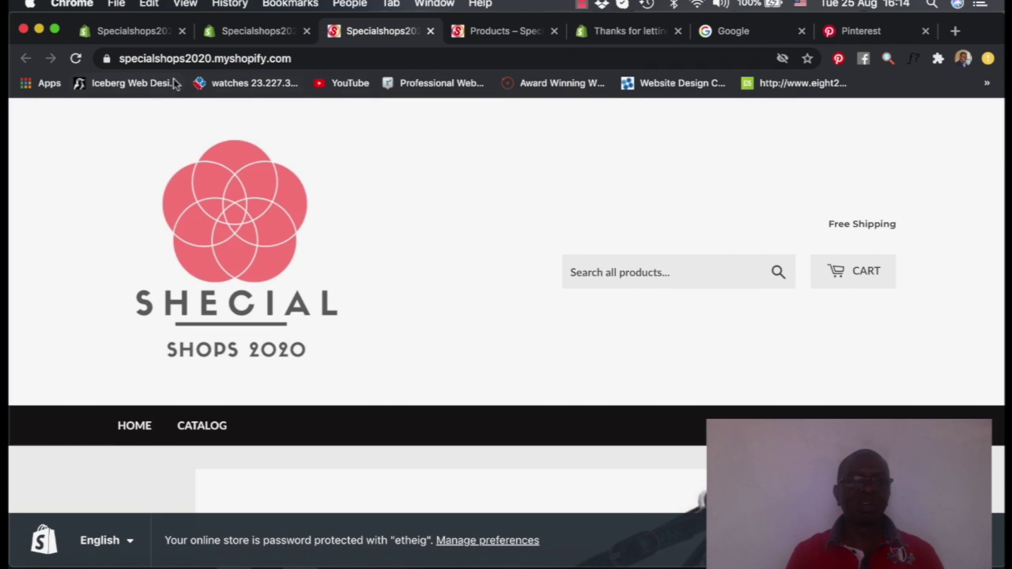
# Switch back to Settings > Payments and scroll down to the Payment capture section
pyautogui.click(142, 33)
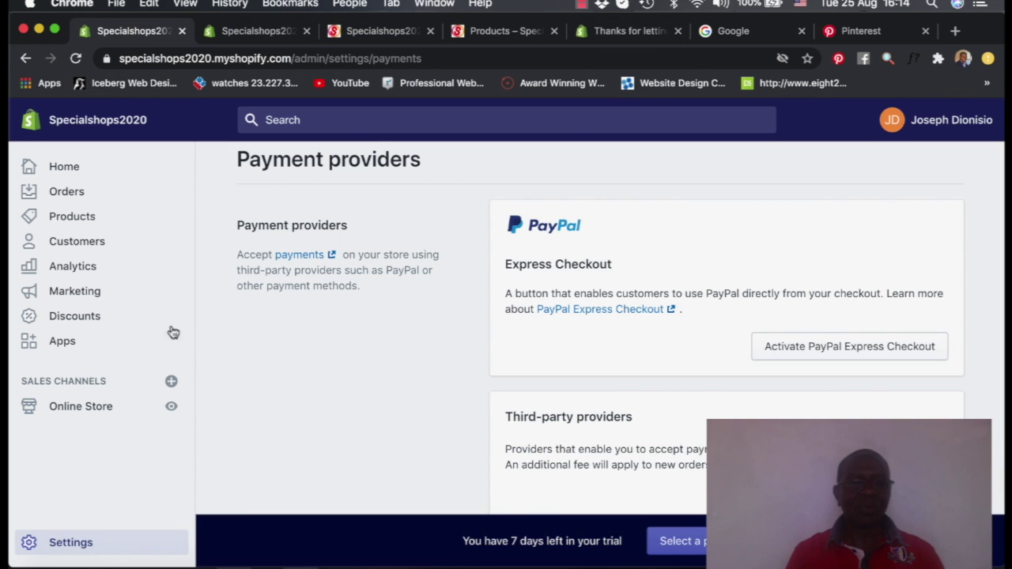
pyautogui.scroll(-10, 423, 353)
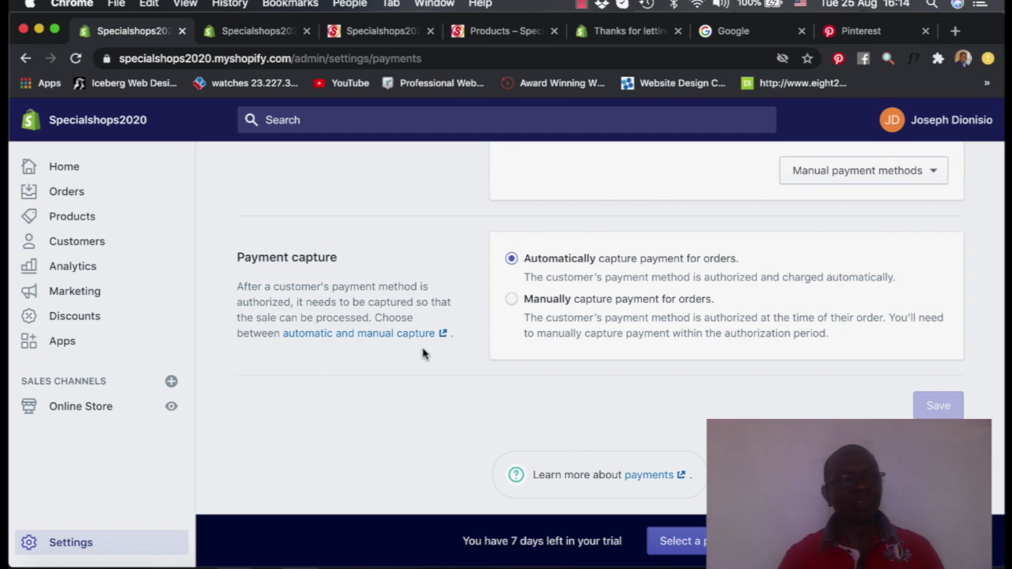